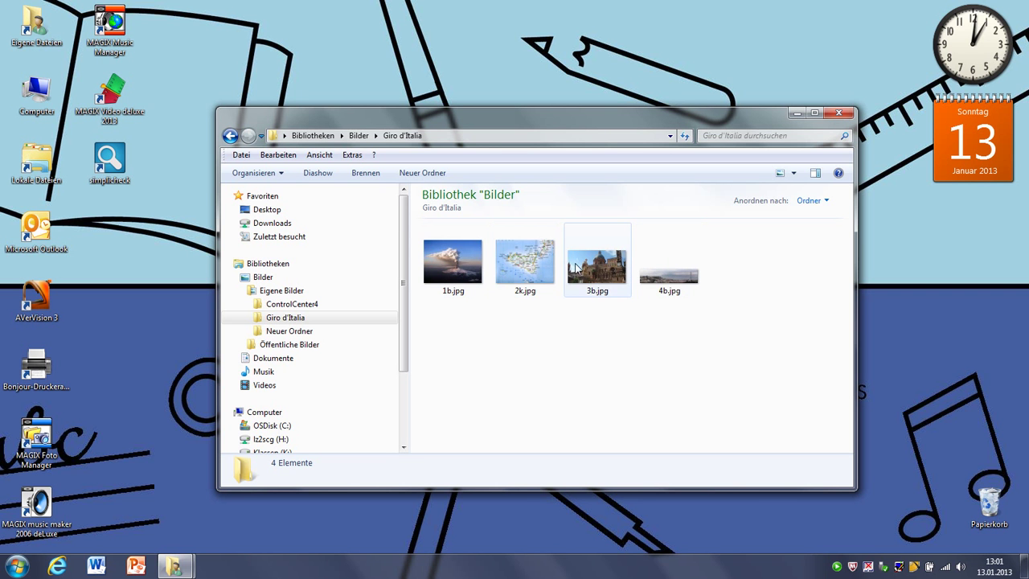
Close the Giro d'Italia folder window and launch Windows Live Movie Maker
{"action": "left_click", "coordinate": [839, 114]}
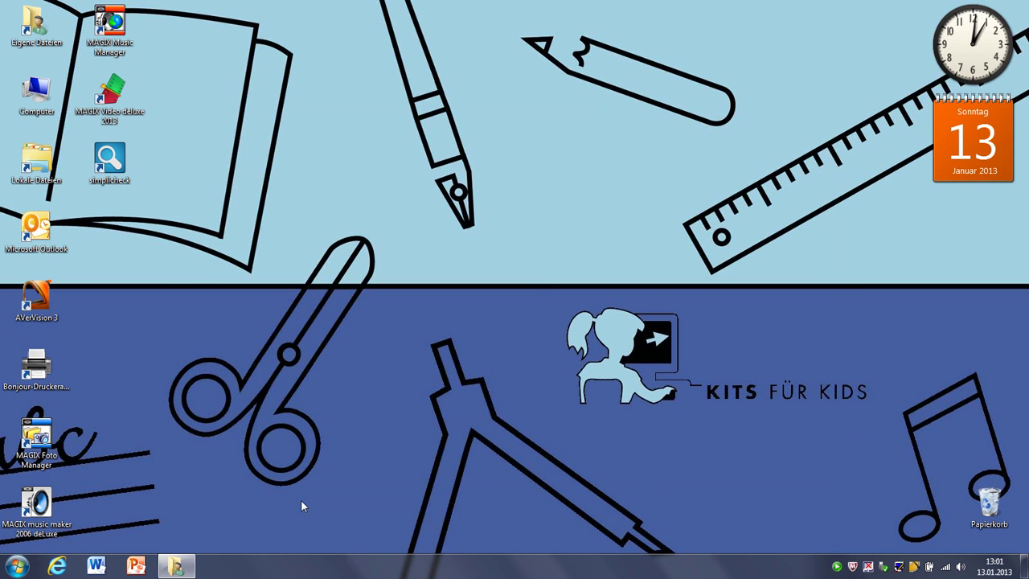
{"action": "left_click", "coordinate": [15, 568]}
{"action": "type", "text": "Movie"}
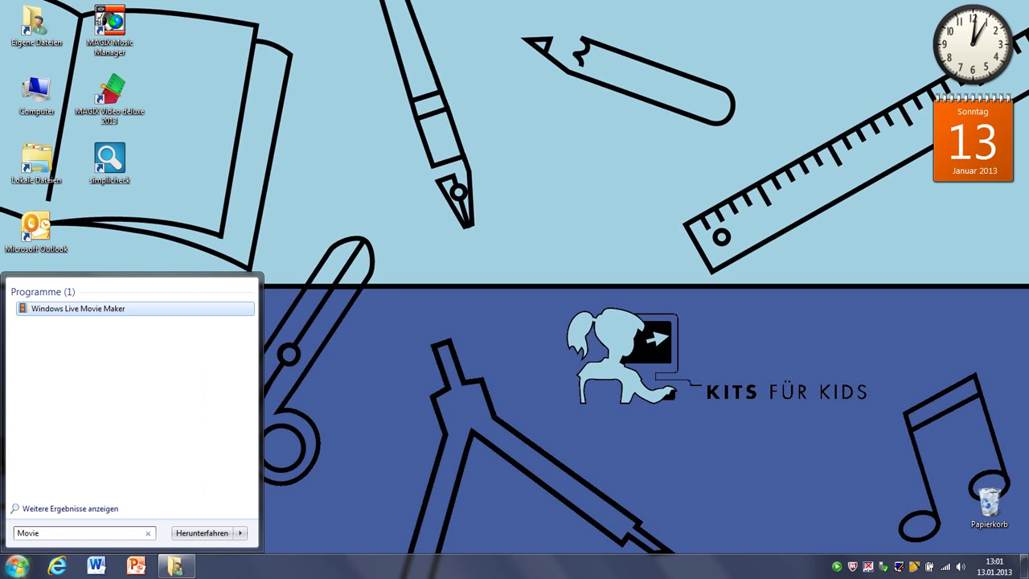
{"action": "left_click", "coordinate": [58, 312]}
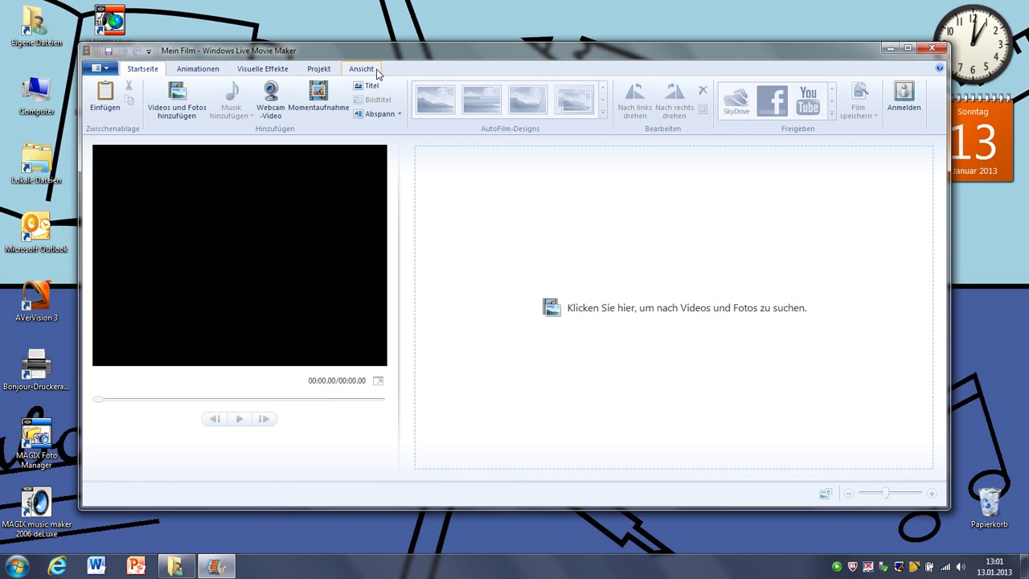
{"action": "left_click", "coordinate": [198, 71]}
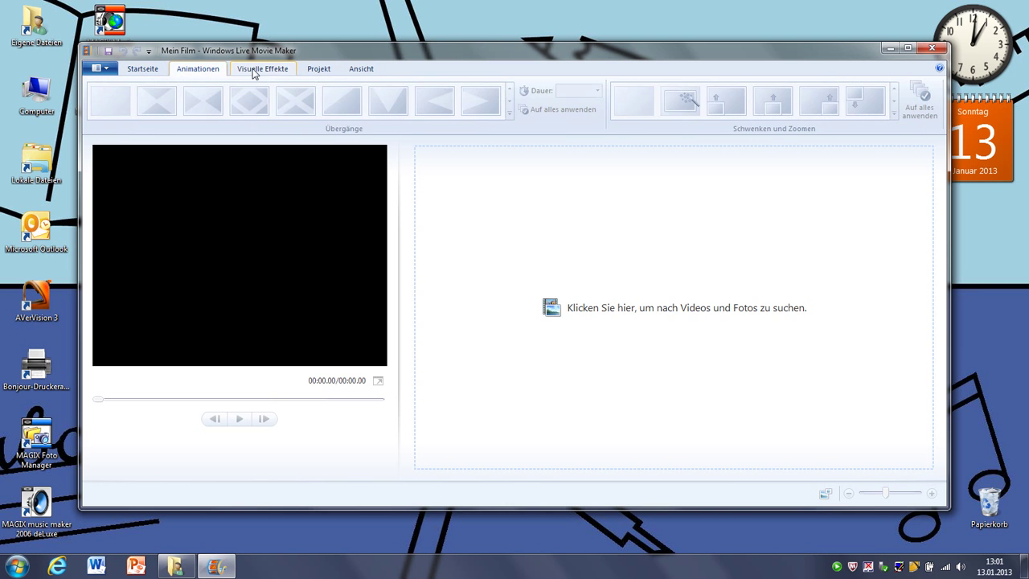
{"action": "left_click", "coordinate": [264, 71]}
{"action": "left_click", "coordinate": [320, 70]}
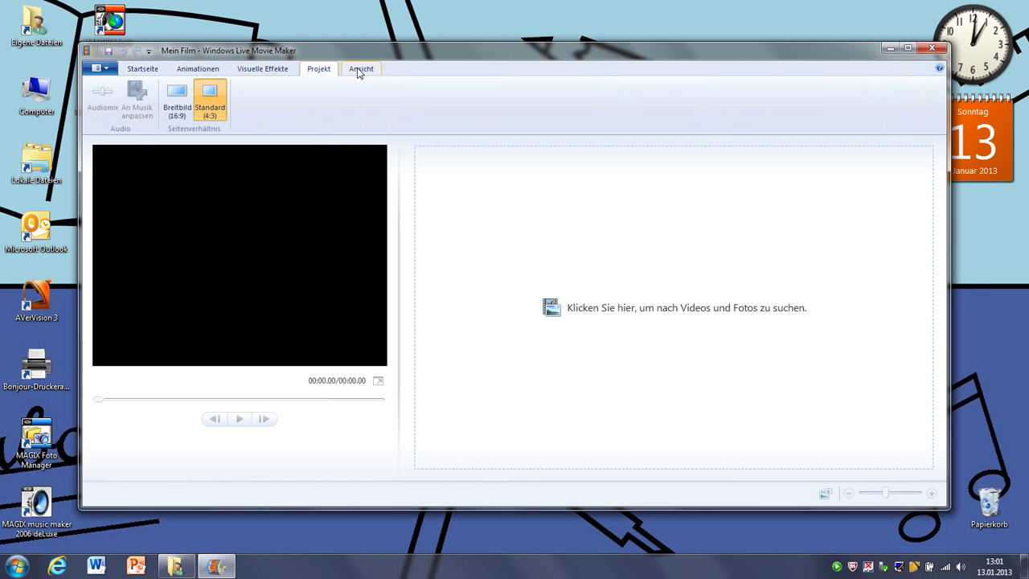
{"action": "left_click", "coordinate": [363, 70]}
{"action": "left_click", "coordinate": [142, 71]}
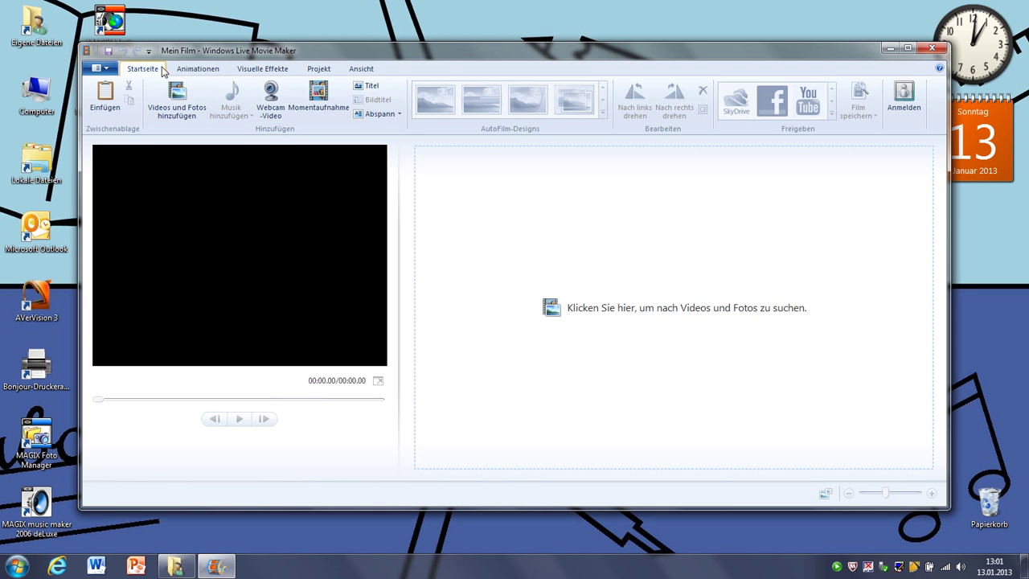
Set the project's aspect ratio to Breitbild (16:9)
{"action": "left_click", "coordinate": [318, 74]}
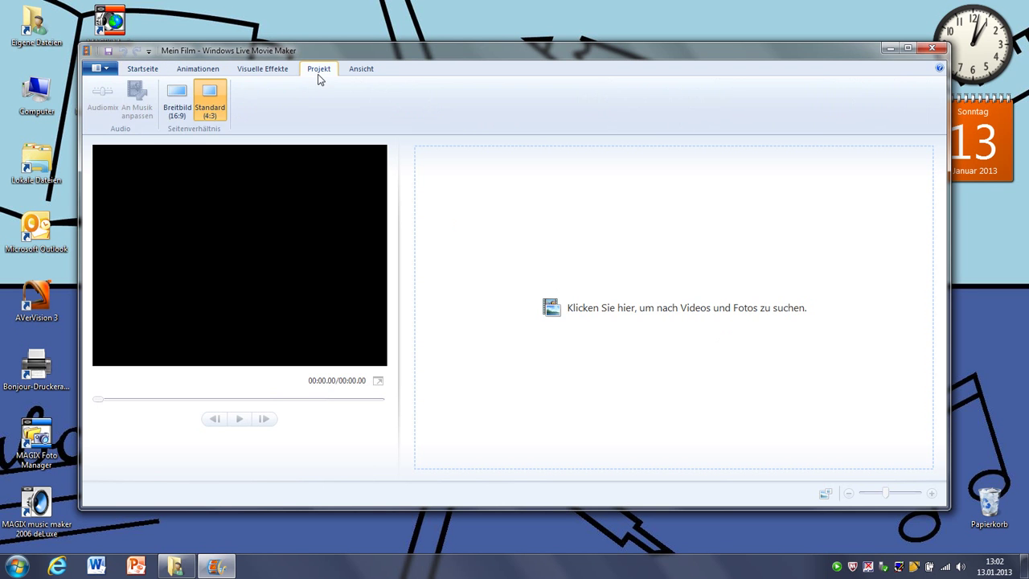
{"action": "left_click", "coordinate": [181, 97]}
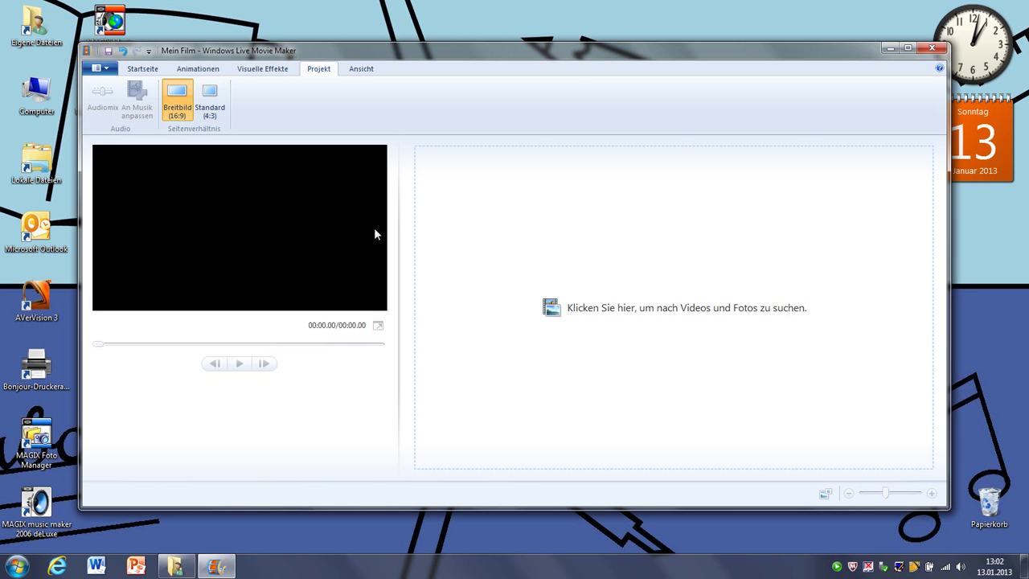
Start adding videos and photos and open the Giro d'Italia folder in the Bilder library
{"action": "left_click", "coordinate": [150, 71]}
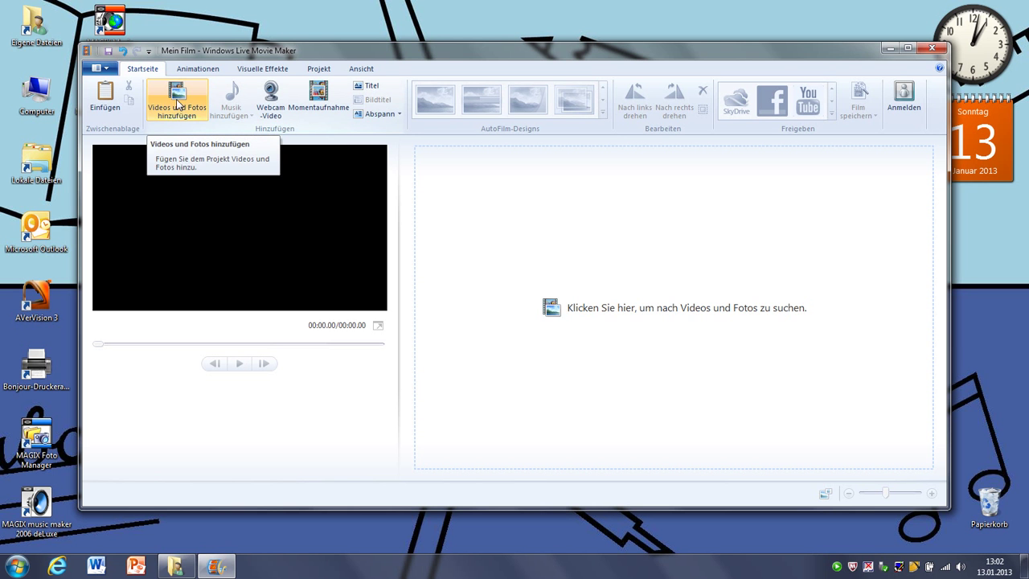
{"action": "left_click", "coordinate": [178, 104]}
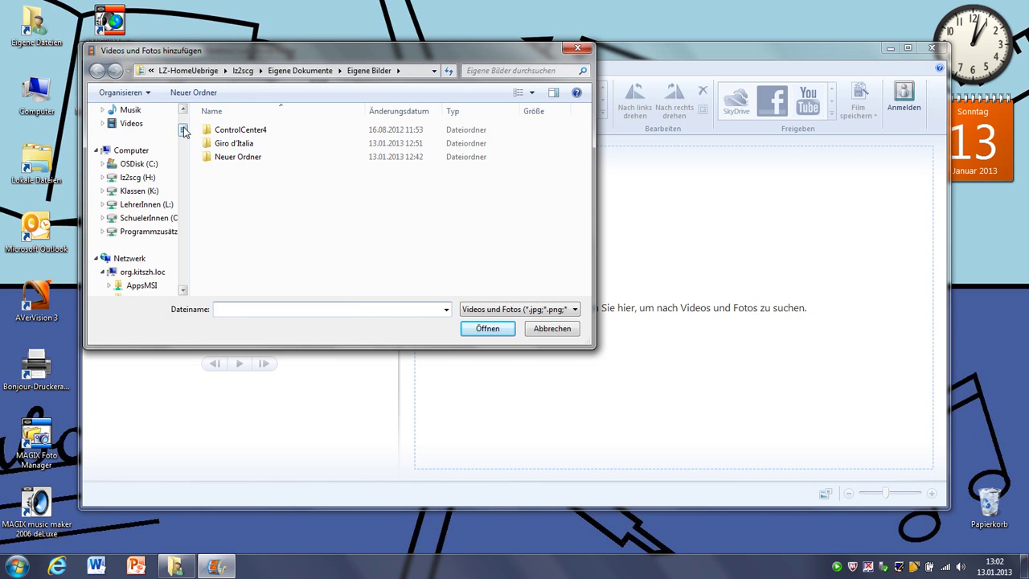
{"action": "left_click_drag", "start_coordinate": [184, 129], "coordinate": [229, 142]}
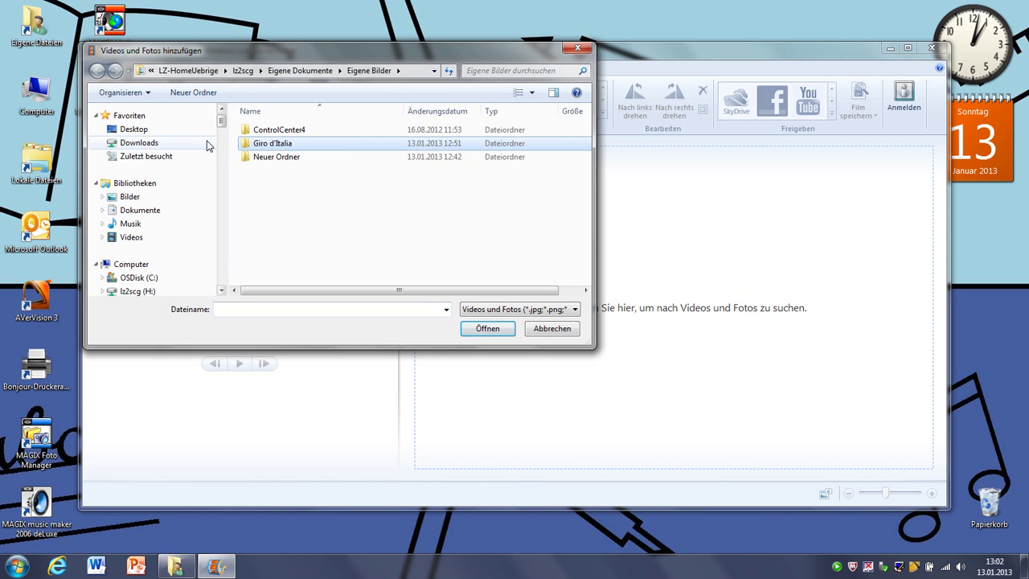
{"action": "left_click", "coordinate": [135, 185]}
{"action": "left_click", "coordinate": [129, 198]}
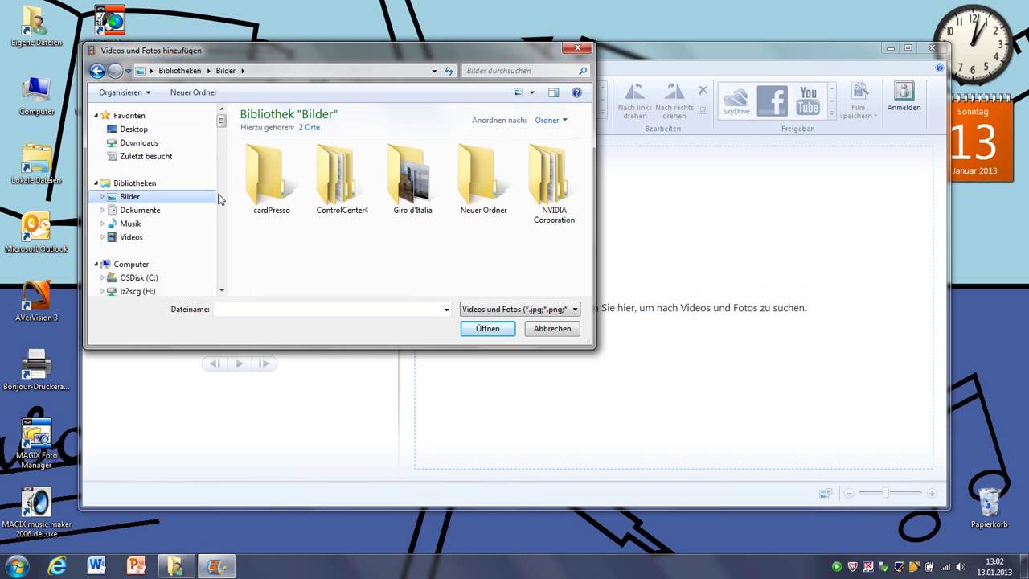
{"action": "double_click", "coordinate": [410, 179]}
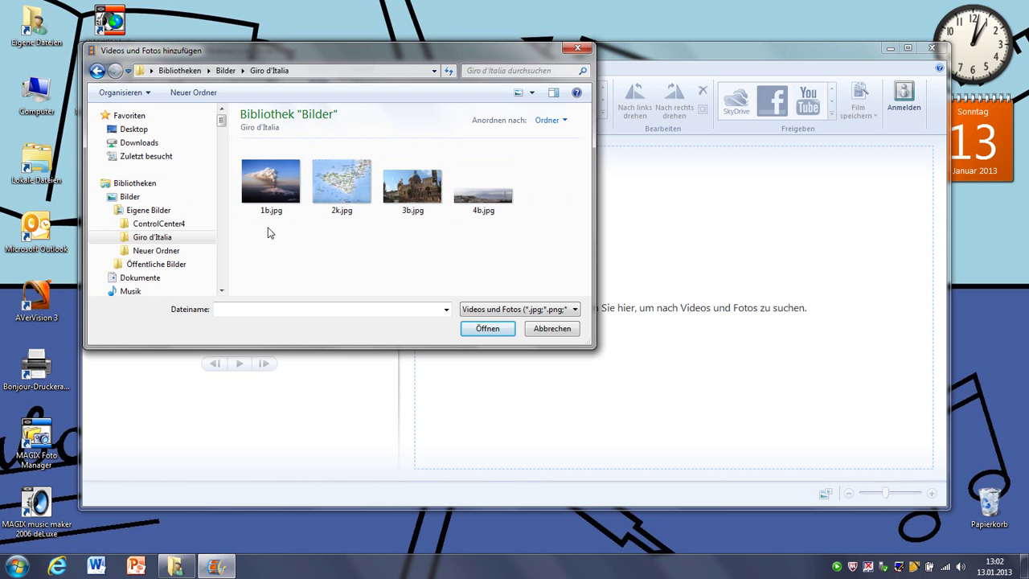
Add the single photo 1b.jpg to the project
{"action": "left_click", "coordinate": [268, 198]}
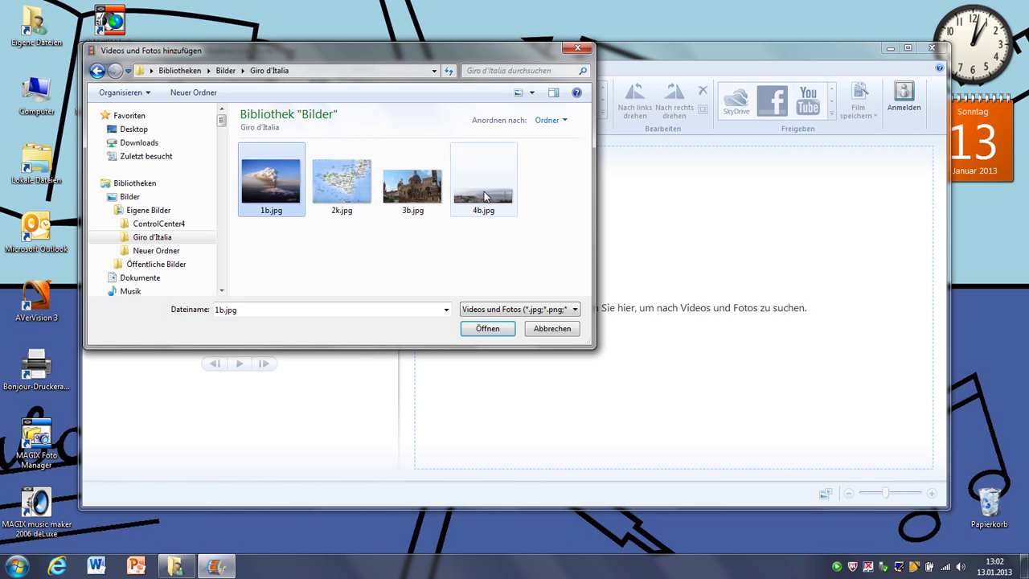
{"action": "left_click", "coordinate": [341, 184]}
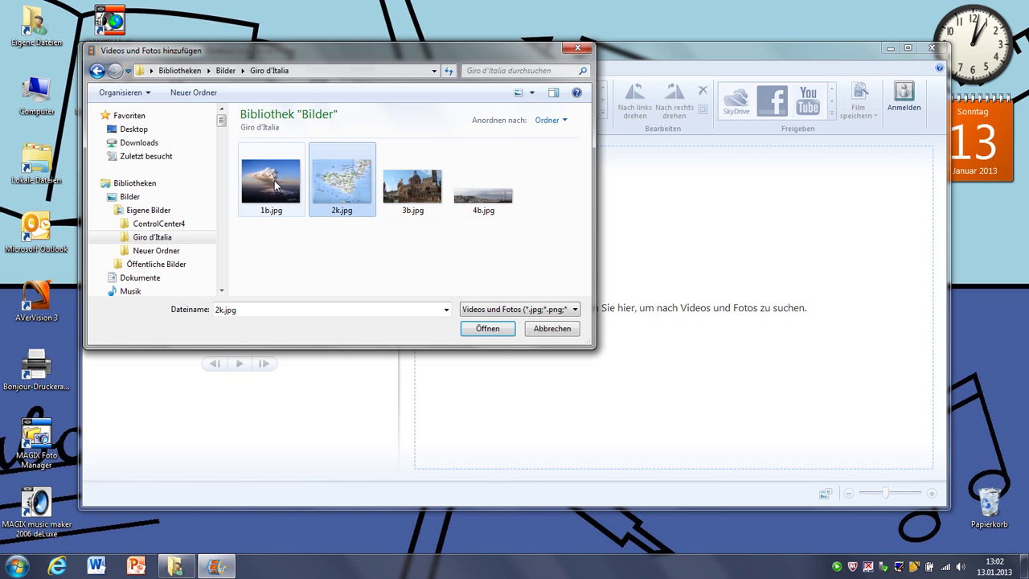
{"action": "left_click", "coordinate": [274, 185]}
{"action": "left_click_drag", "start_coordinate": [444, 53], "coordinate": [466, 150]}
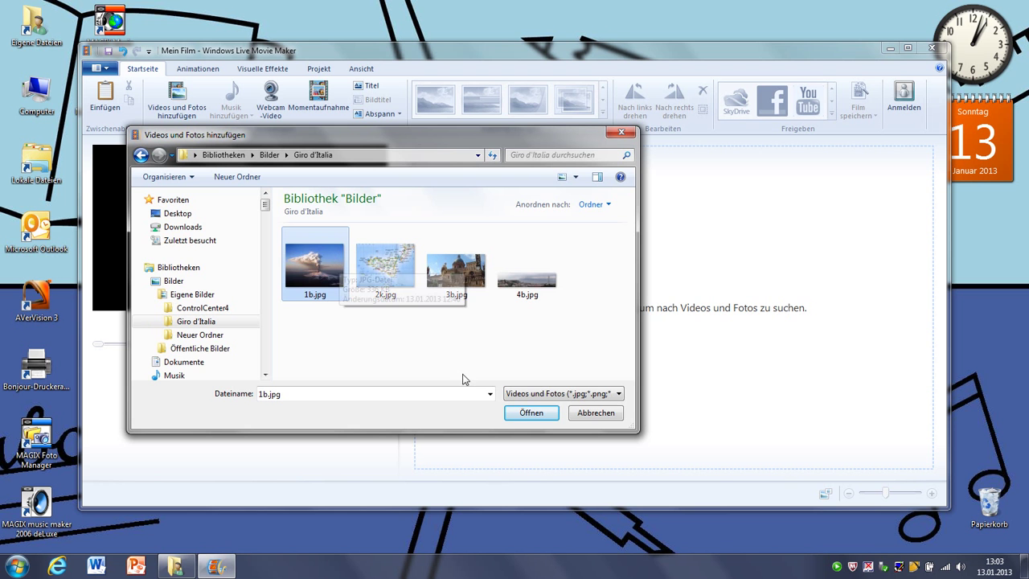
{"action": "left_click", "coordinate": [545, 412]}
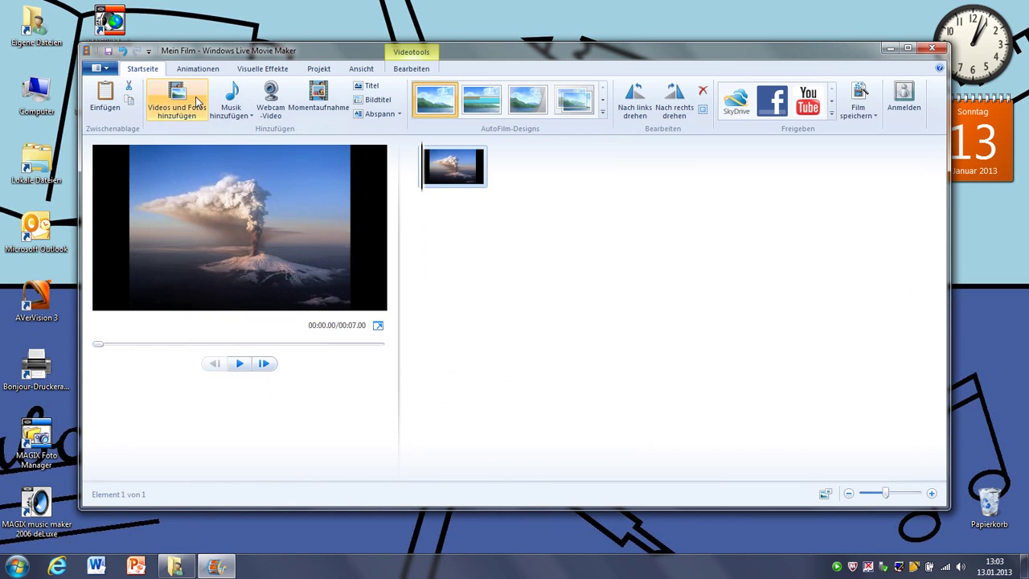
{"action": "left_click", "coordinate": [173, 98]}
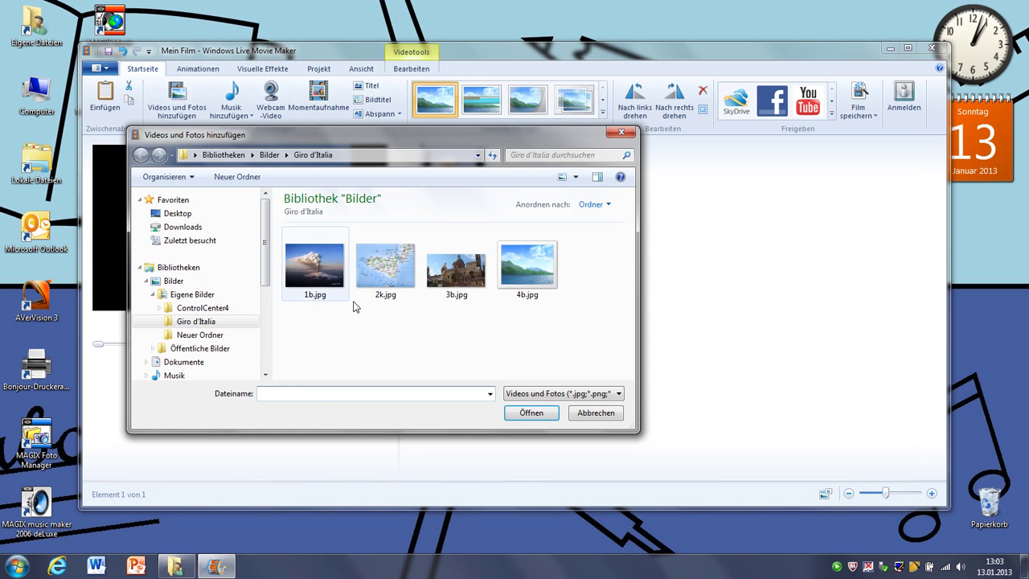
{"action": "left_click", "coordinate": [385, 273]}
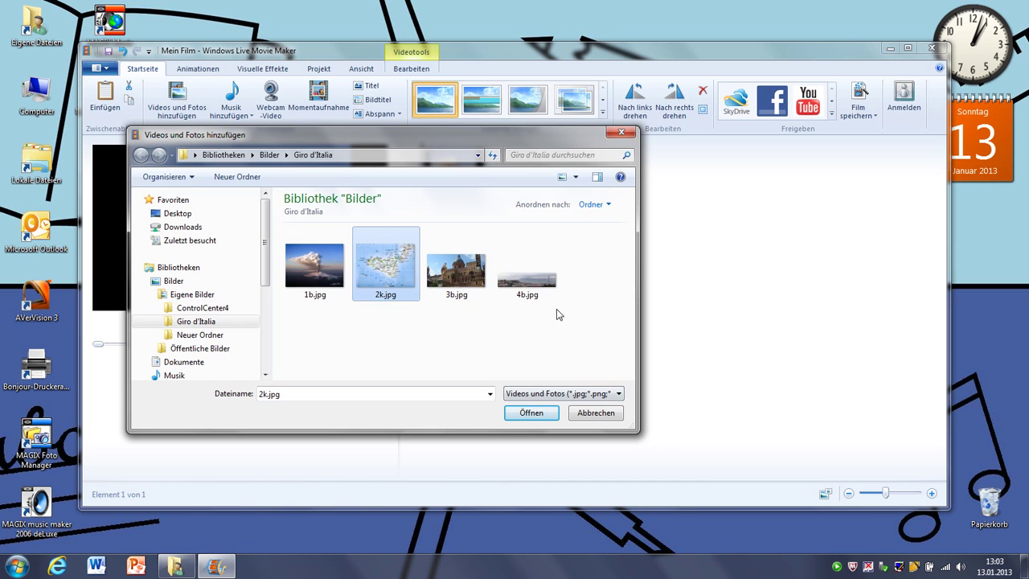
{"action": "left_click", "coordinate": [533, 268]}
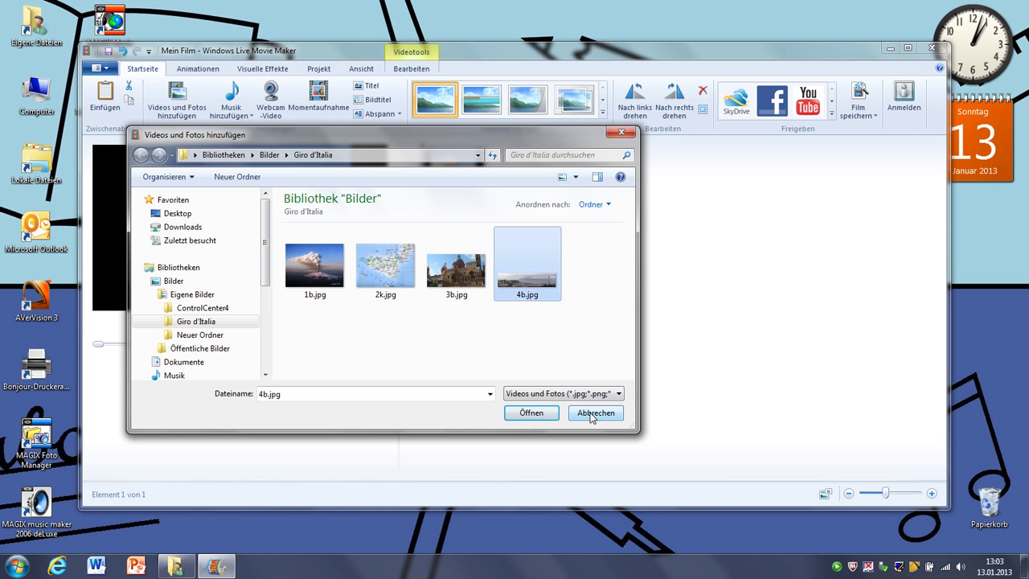
{"action": "left_click", "coordinate": [534, 414]}
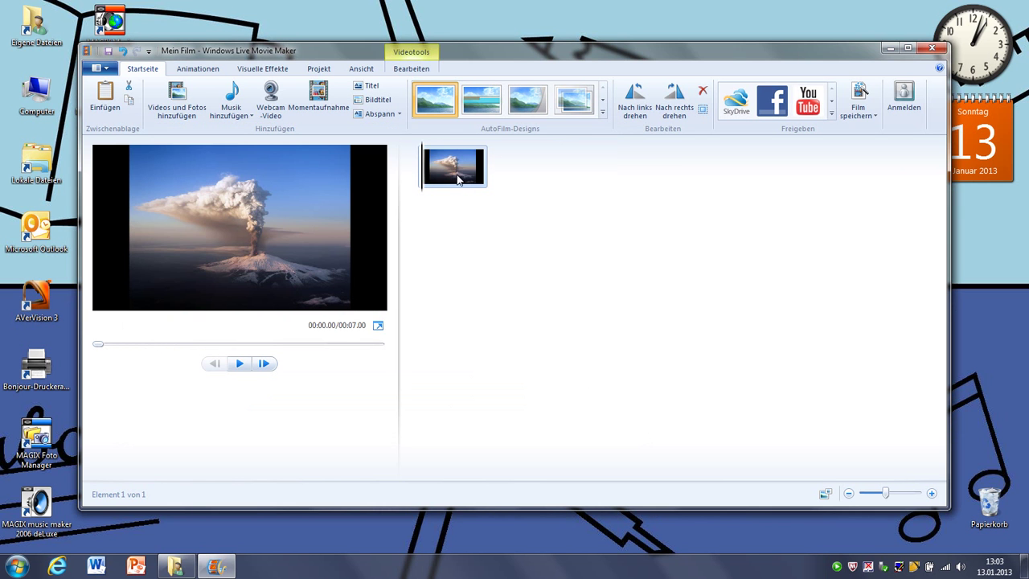
Replace the project's only photo with all four Giro d'Italia photos: 1b.jpg, 2k.jpg, 3b.jpg and 4b.jpg
{"action": "key", "text": "Delete"}
{"action": "left_click", "coordinate": [177, 96]}
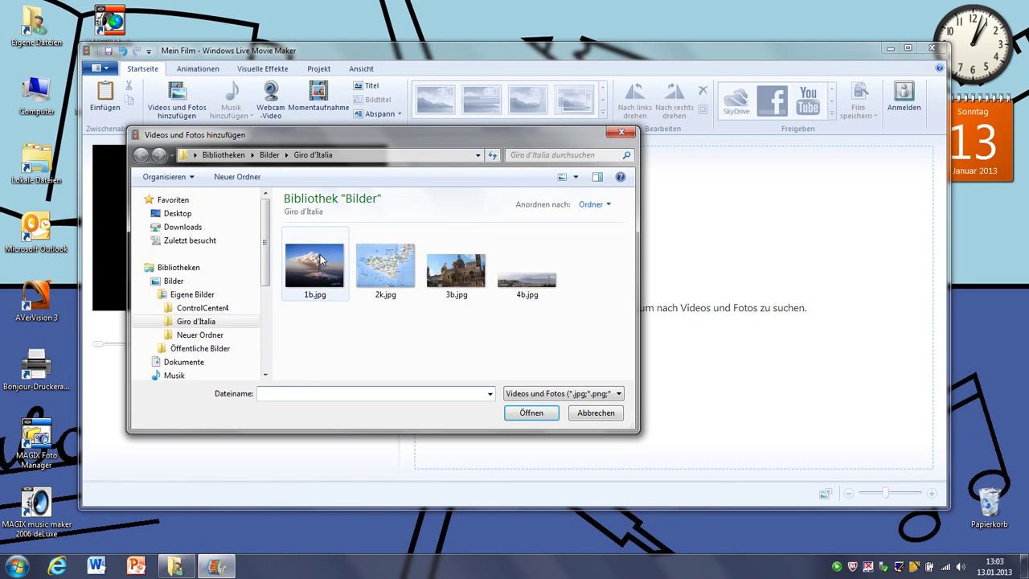
{"action": "left_click", "coordinate": [333, 294]}
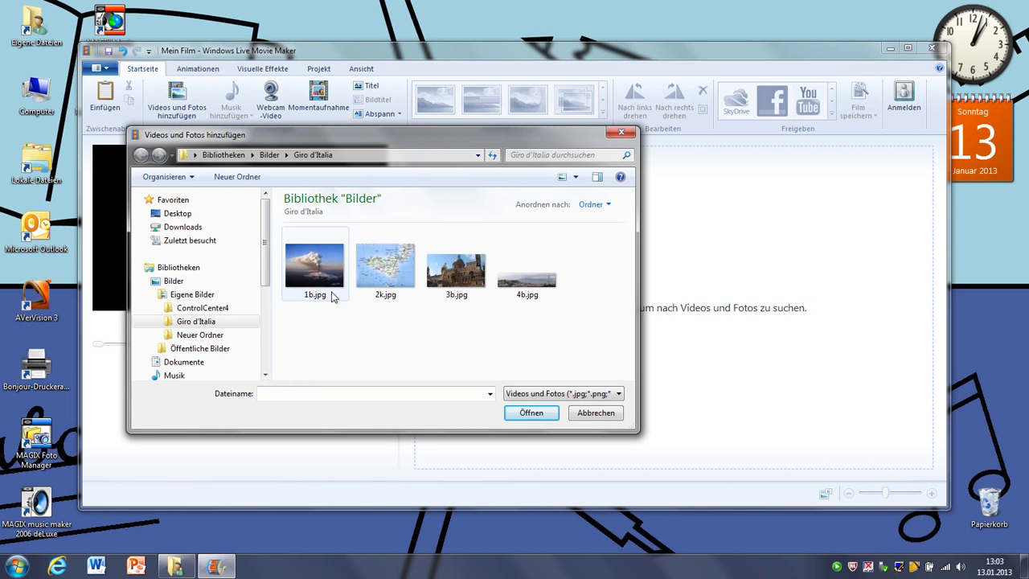
{"action": "key", "text": "ctrl+a"}
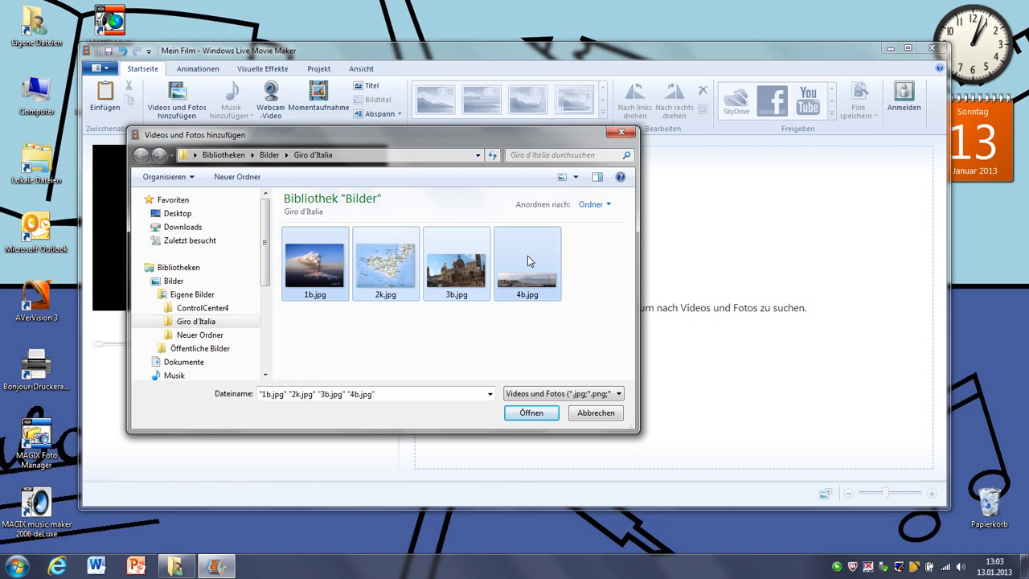
{"action": "left_click", "coordinate": [532, 414]}
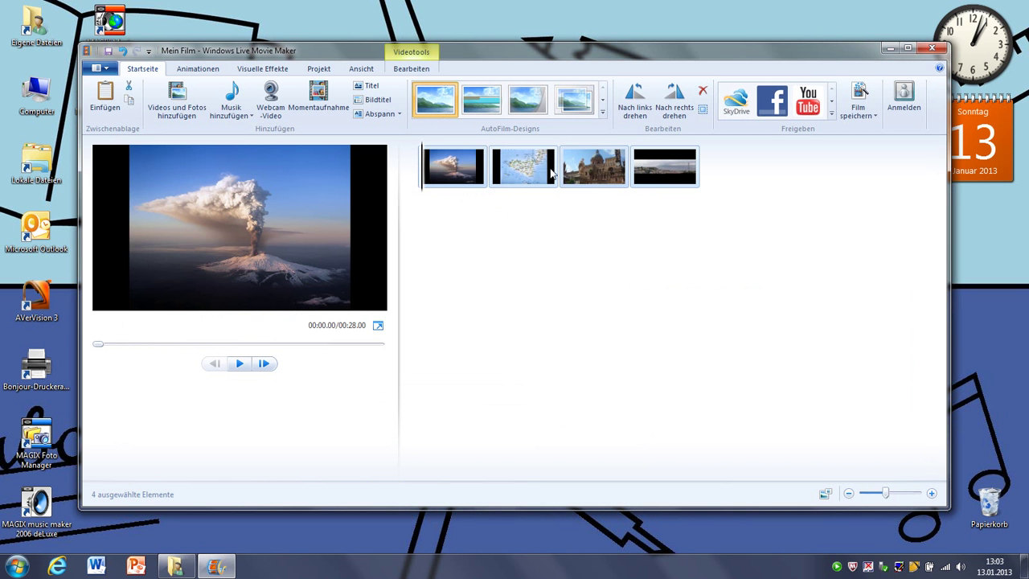
Preview the photos 2k.jpg, 3b.jpg and 4b.jpg in turn and return to 1b.jpg
{"action": "mouse_move", "coordinate": [462, 171]}
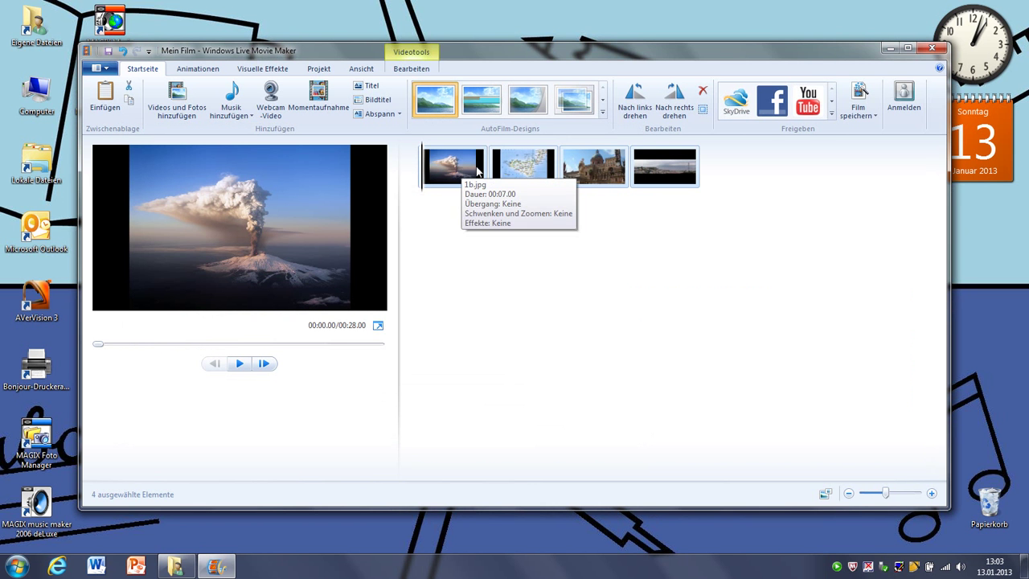
{"action": "left_click", "coordinate": [525, 170]}
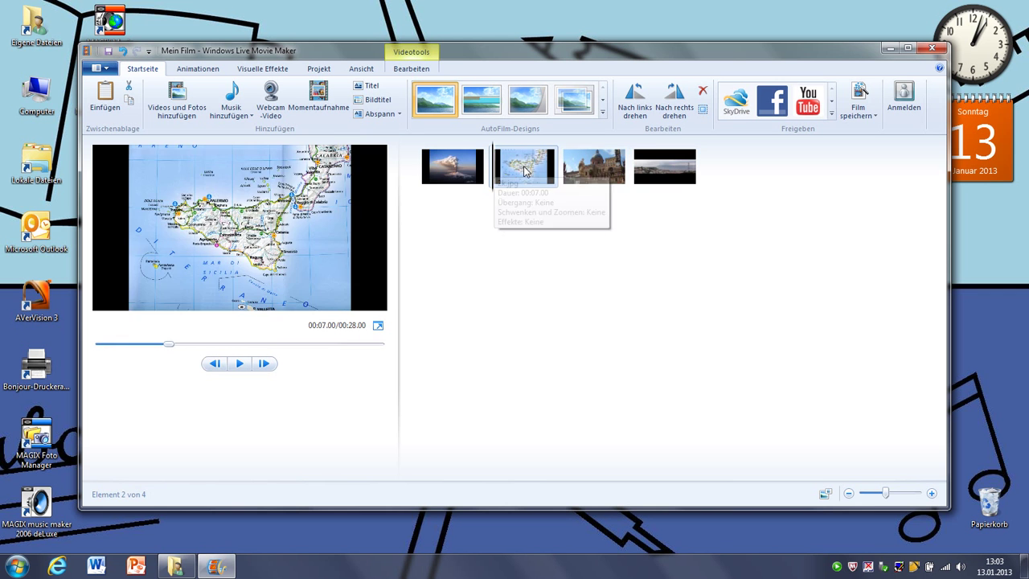
{"action": "left_click", "coordinate": [595, 171]}
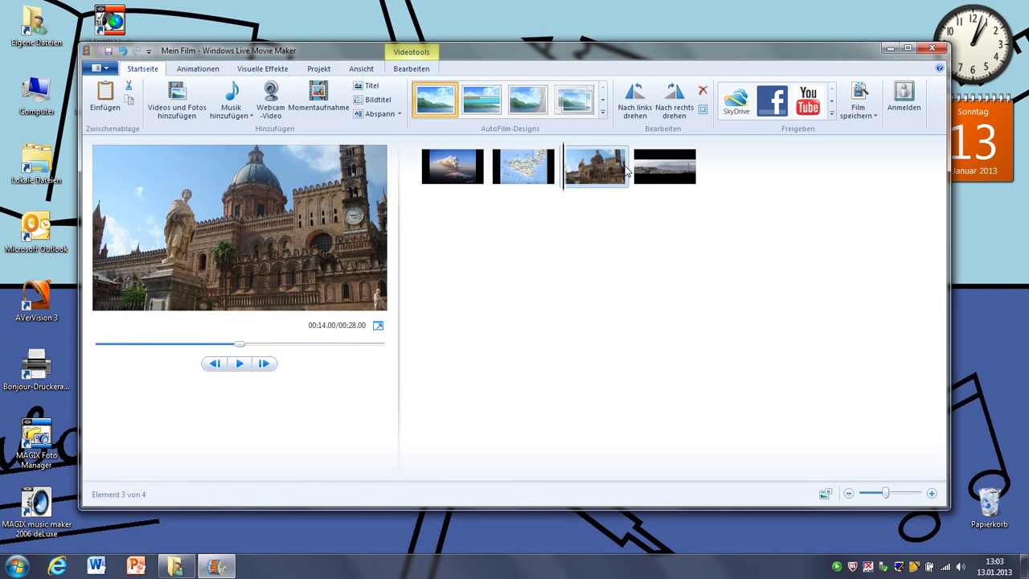
{"action": "left_click", "coordinate": [654, 171]}
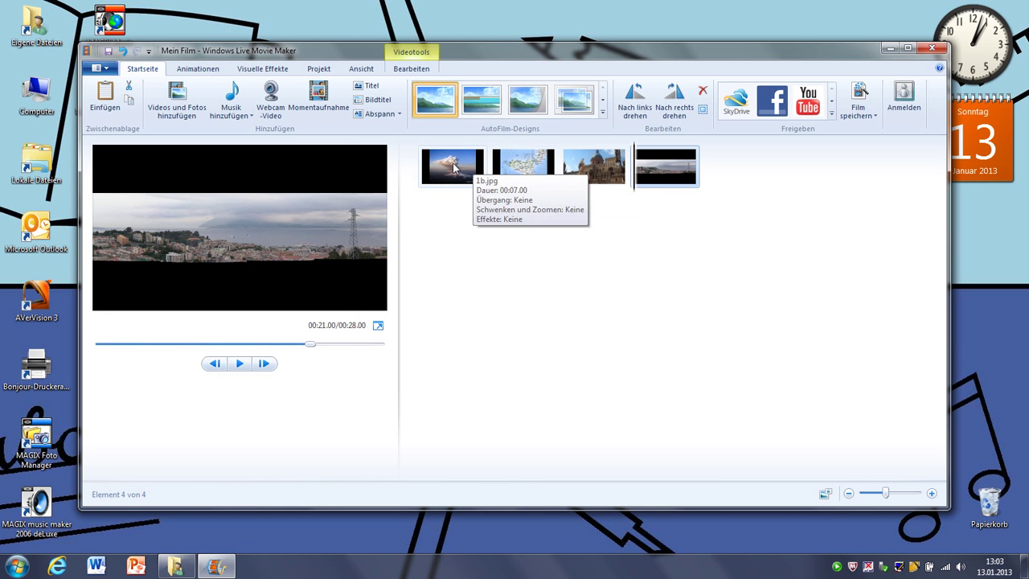
{"action": "left_click", "coordinate": [454, 167]}
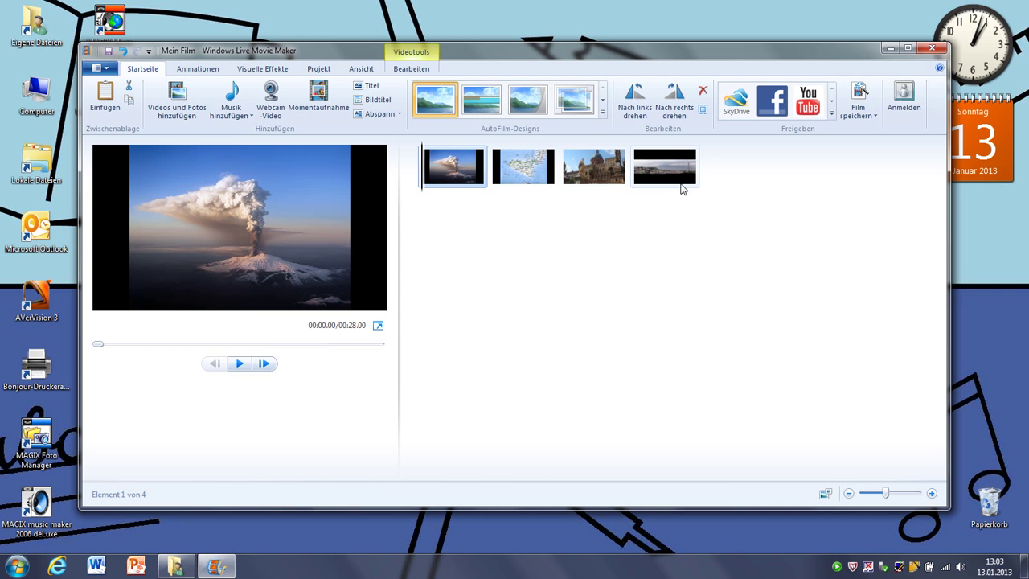
Apply the magic-wand style of Schwenken und Zoomen to all four photos in the project
{"action": "mouse_move", "coordinate": [452, 161]}
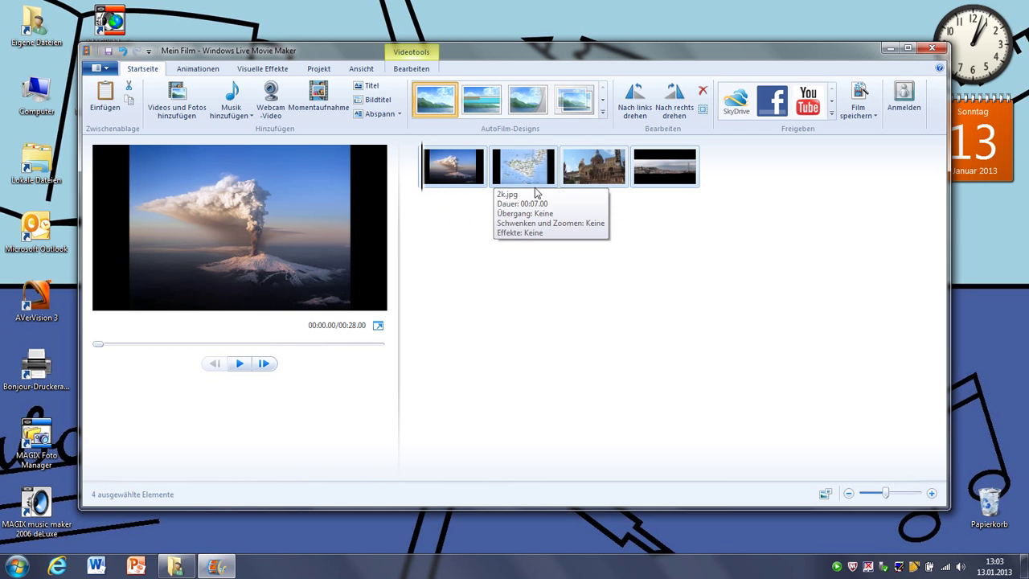
{"action": "key", "text": "ctrl+a"}
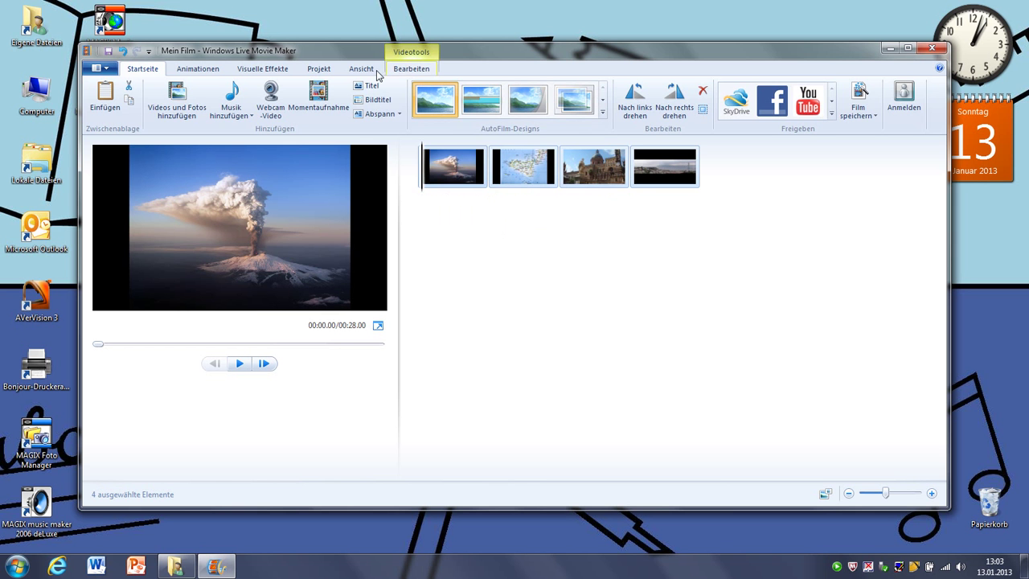
{"action": "left_click", "coordinate": [245, 72]}
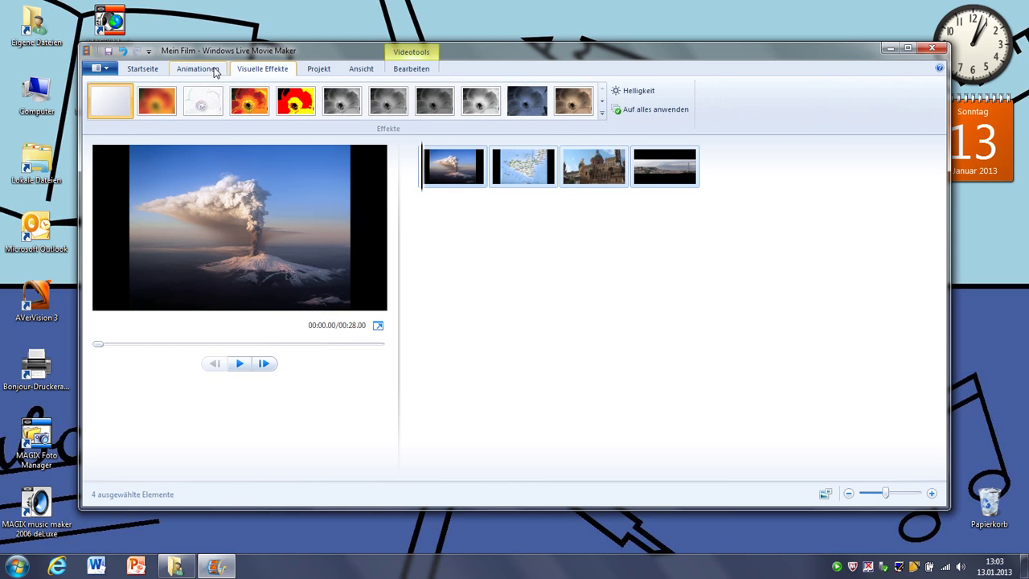
{"action": "left_click", "coordinate": [215, 72]}
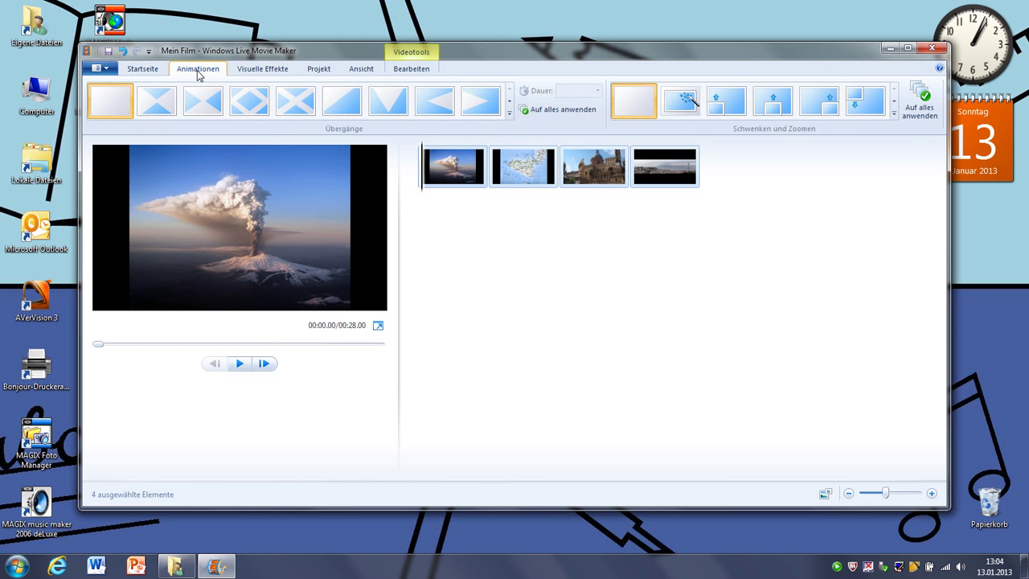
{"action": "left_click", "coordinate": [684, 107]}
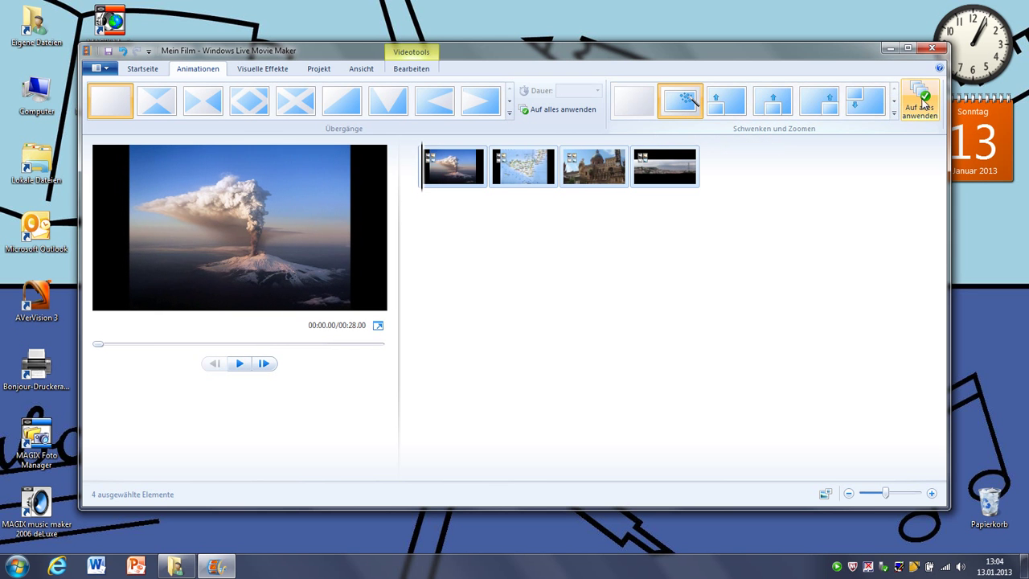
Set automatic pan and zoom on every photo in the project
{"action": "left_click", "coordinate": [925, 104]}
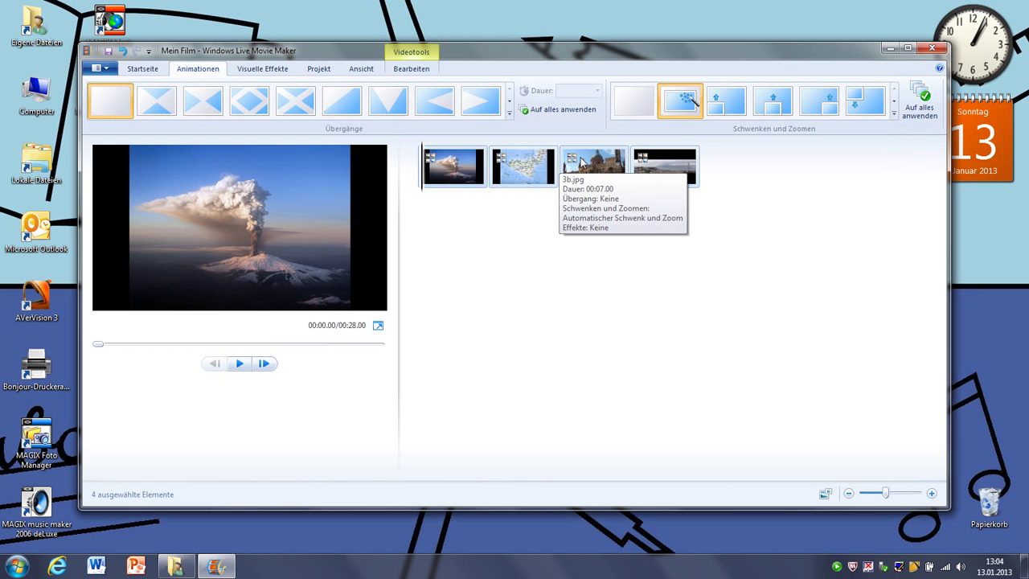
{"action": "left_click", "coordinate": [684, 110]}
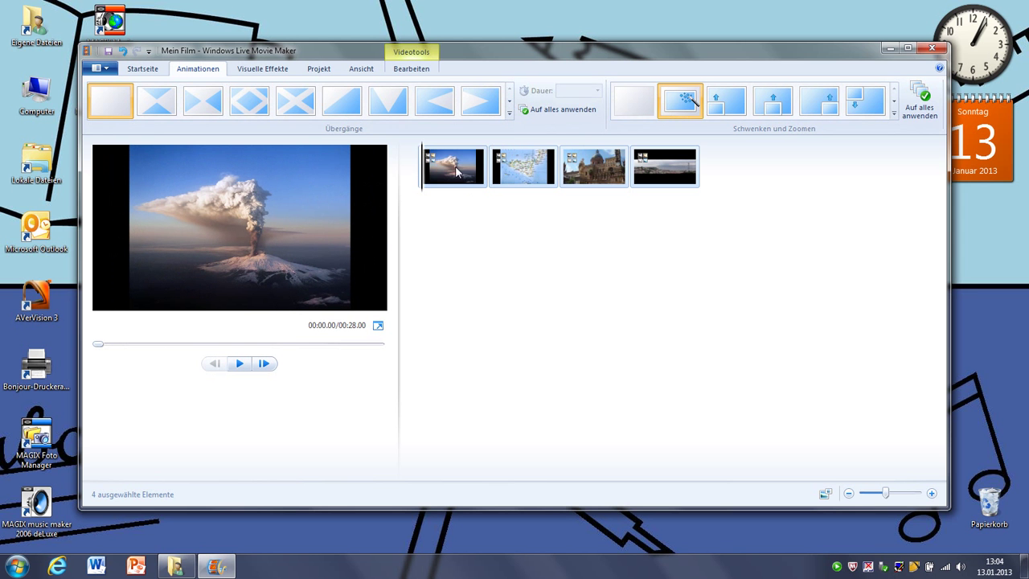
{"action": "mouse_move", "coordinate": [456, 172]}
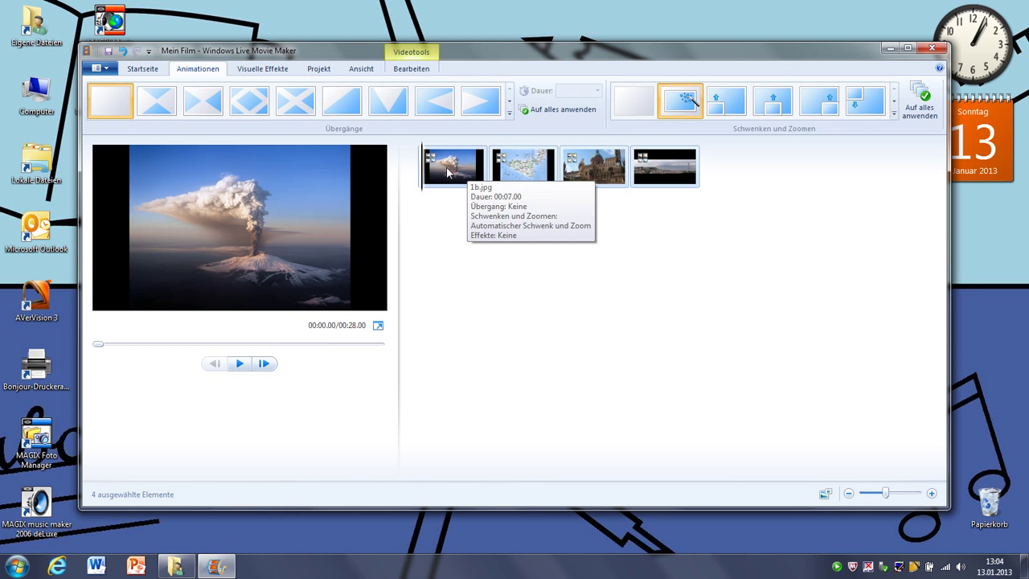
Add a title before the first photo and replace its default text with "Giro d'Italia"
{"action": "left_click", "coordinate": [142, 68]}
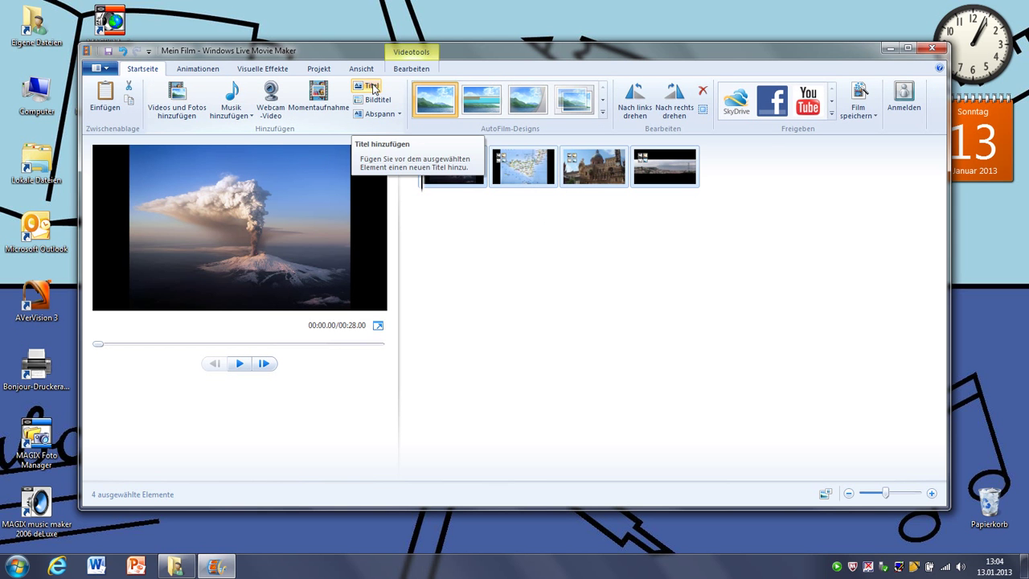
{"action": "left_click", "coordinate": [372, 88]}
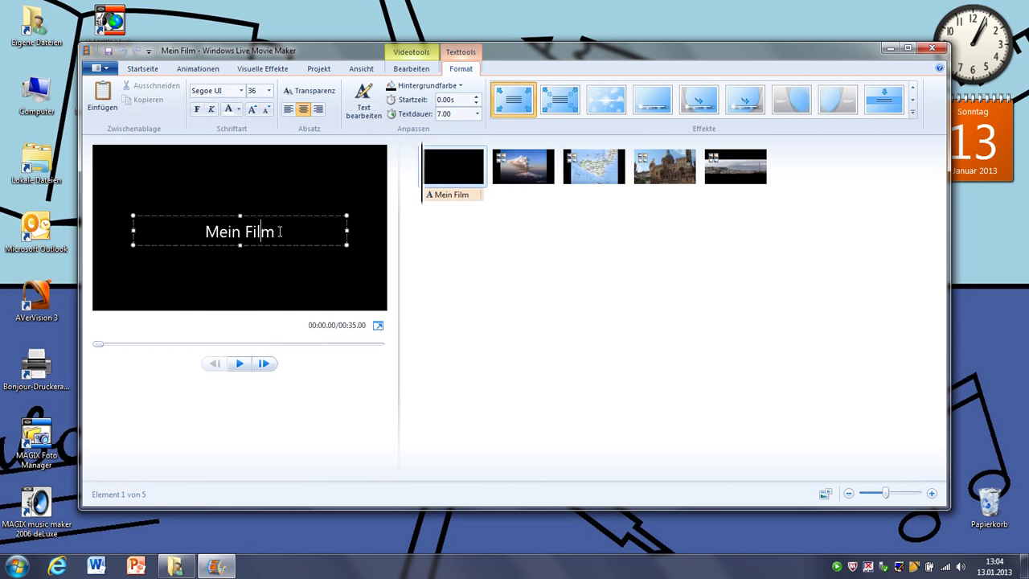
{"action": "left_click_drag", "start_coordinate": [277, 231], "coordinate": [181, 235]}
{"action": "type", "text": "Gir"}
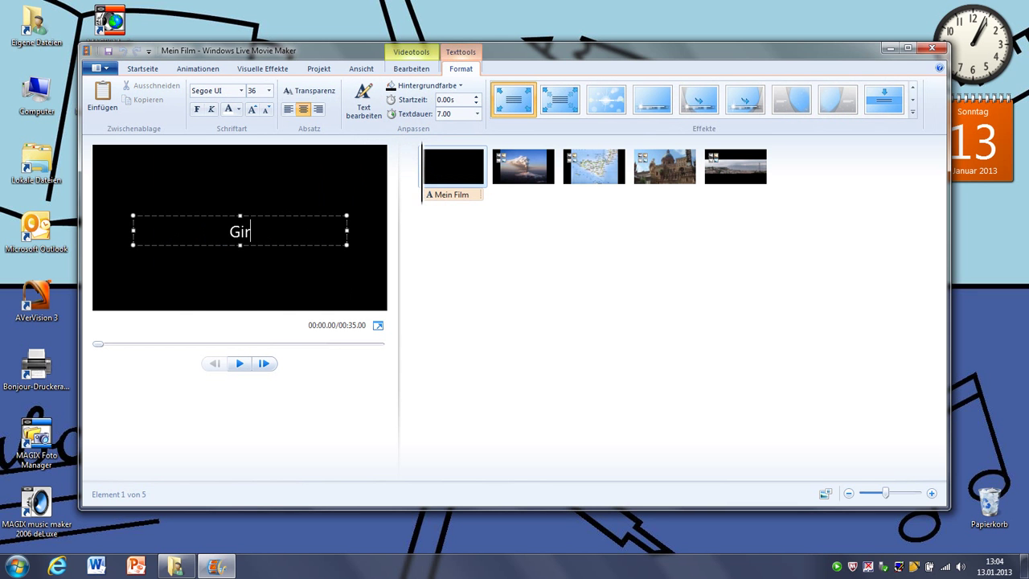
{"action": "type", "text": "o d'Italia"}
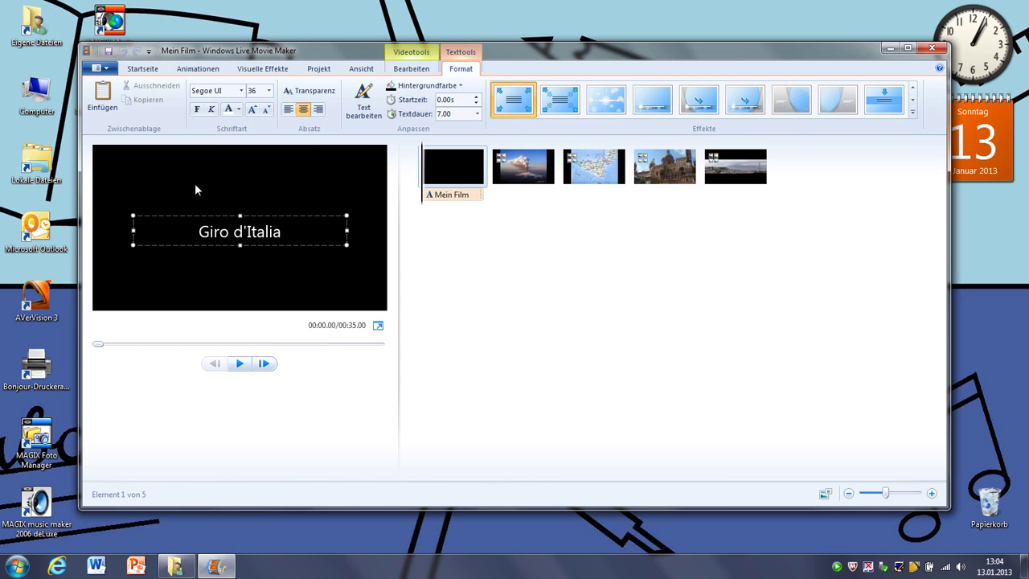
Format the "Giro d'Italia" title text in bold Rondalo at font size 48
{"action": "left_click", "coordinate": [239, 110]}
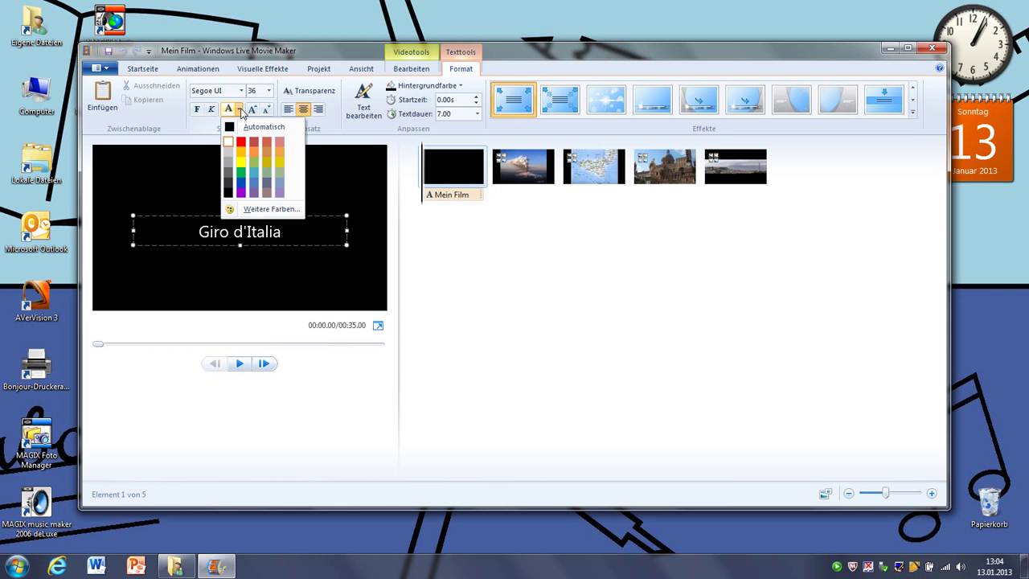
{"action": "left_click", "coordinate": [197, 109]}
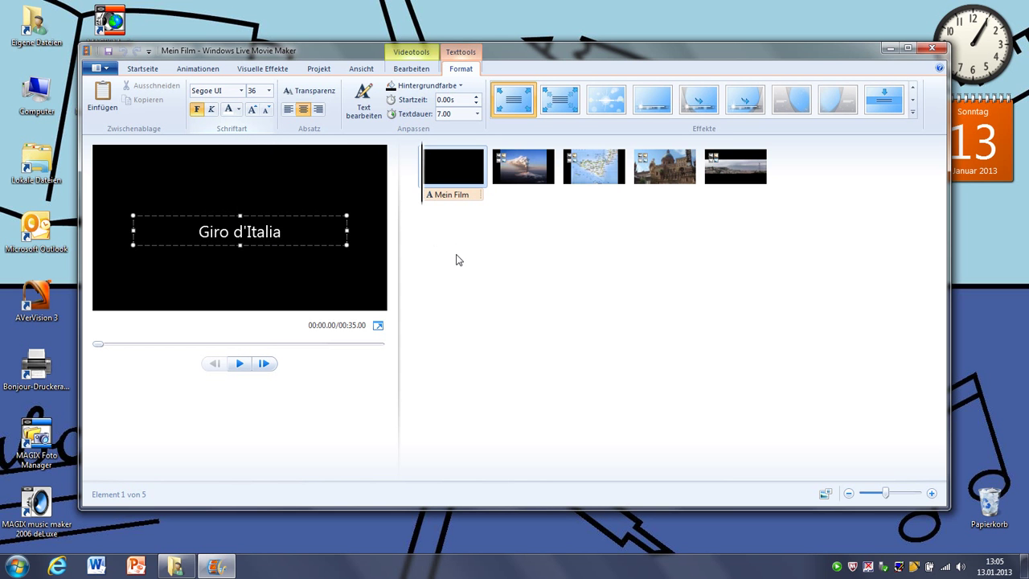
{"action": "left_click", "coordinate": [268, 232]}
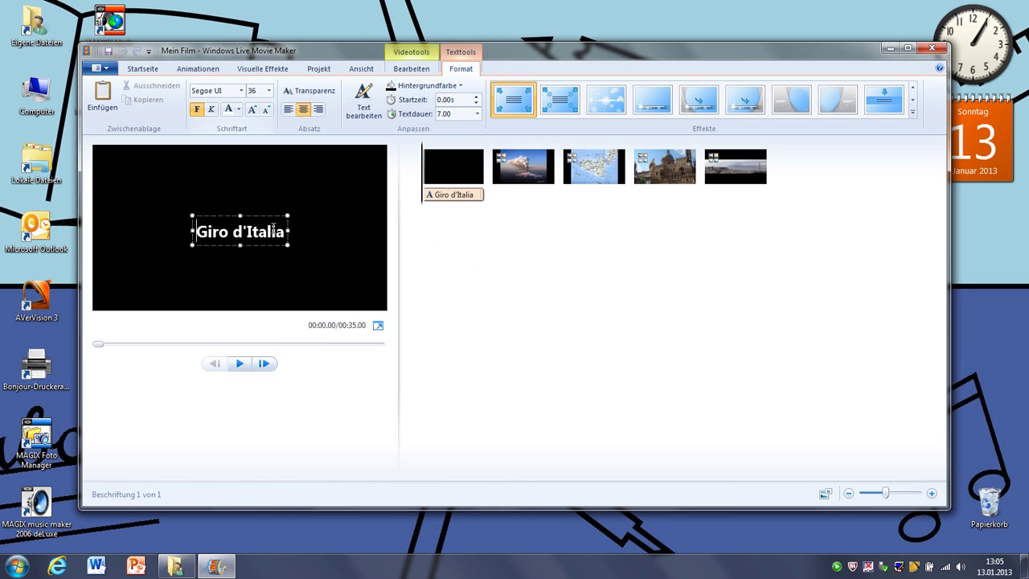
{"action": "left_click_drag", "start_coordinate": [282, 231], "coordinate": [186, 230]}
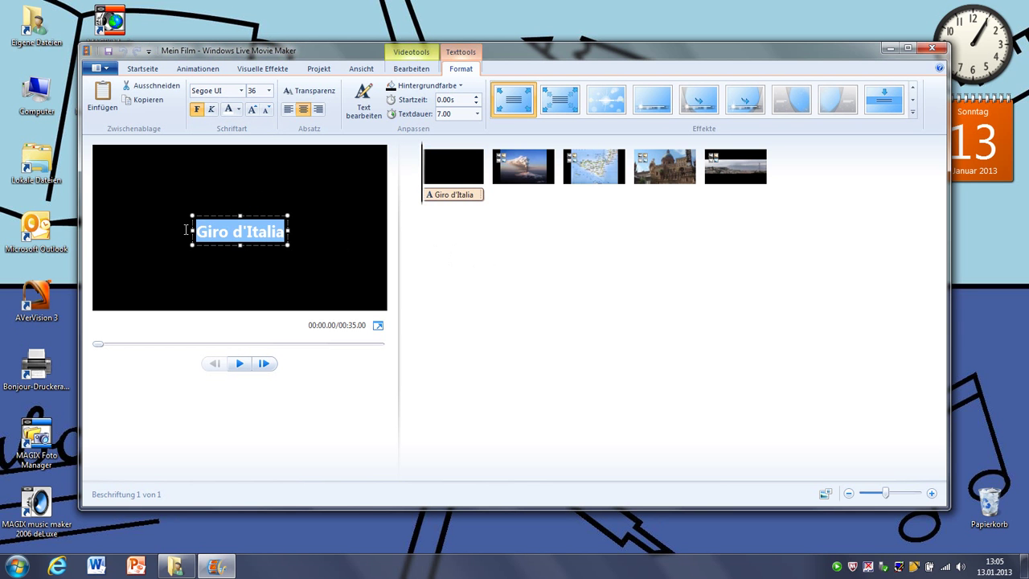
{"action": "left_click", "coordinate": [241, 91]}
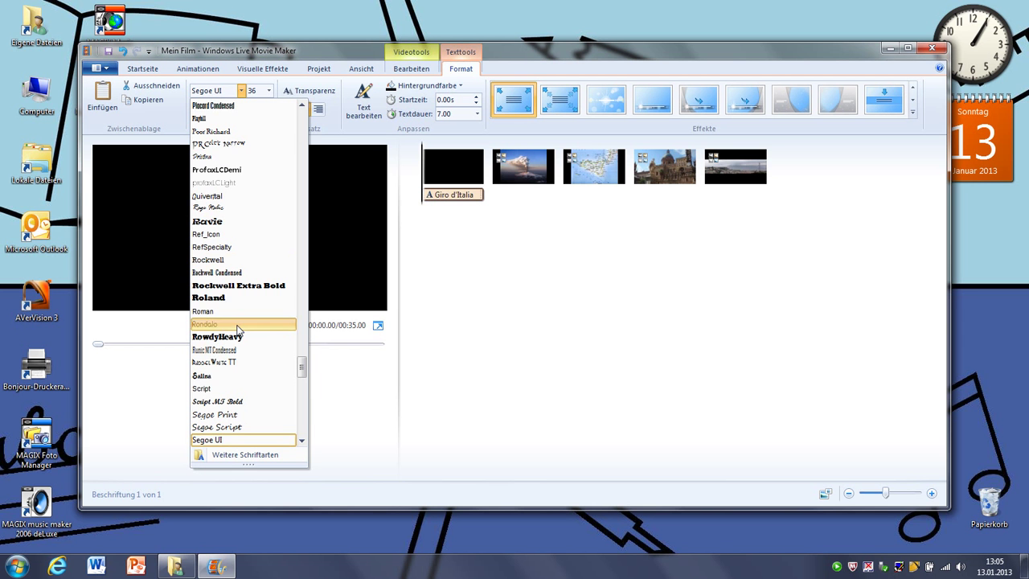
{"action": "left_click", "coordinate": [238, 325]}
{"action": "left_click", "coordinate": [269, 90]}
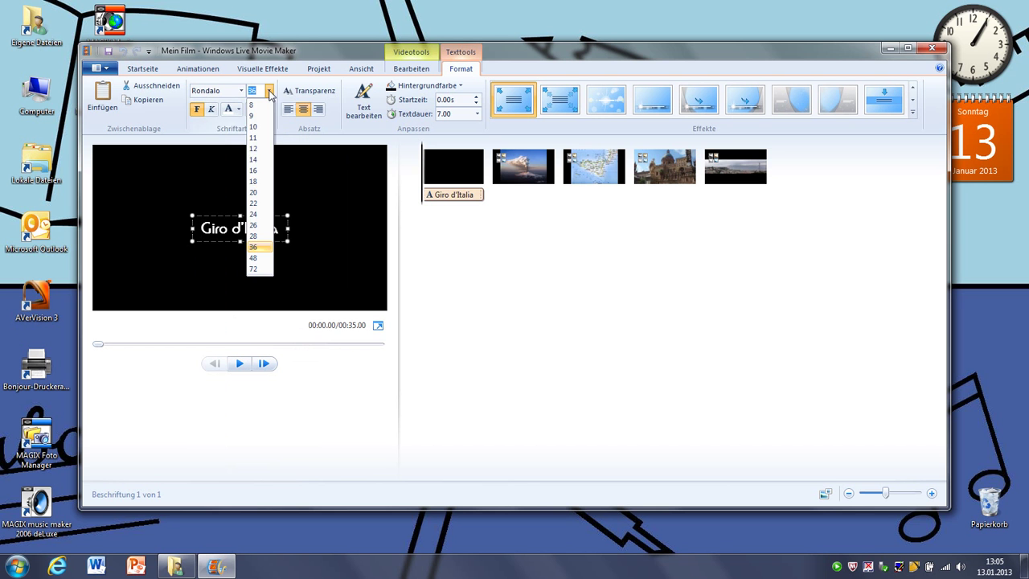
{"action": "left_click", "coordinate": [254, 259]}
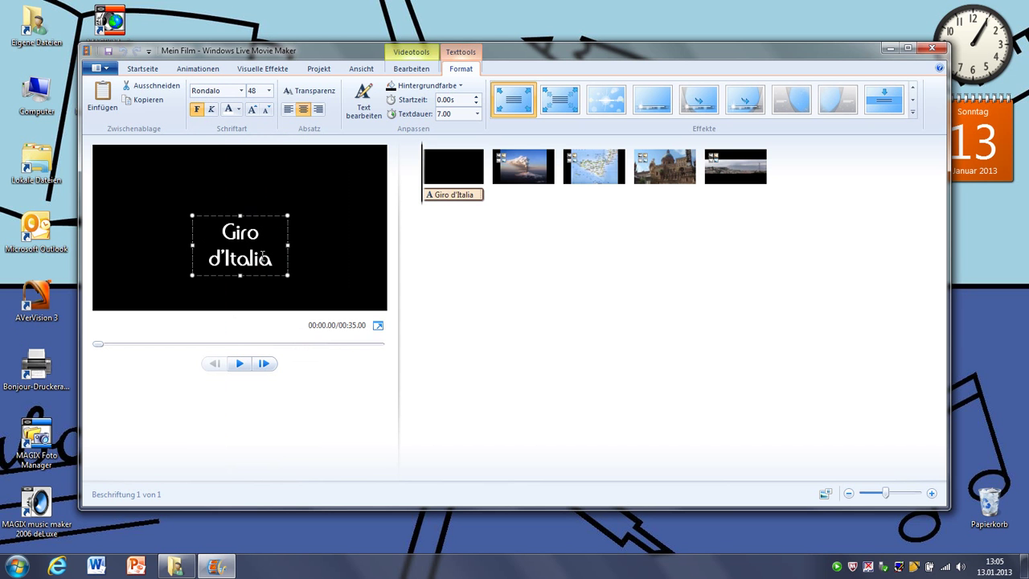
Widen the title's text box on both sides so "Giro d'Italia" fits centred on one line
{"action": "left_click_drag", "start_coordinate": [287, 243], "coordinate": [325, 238]}
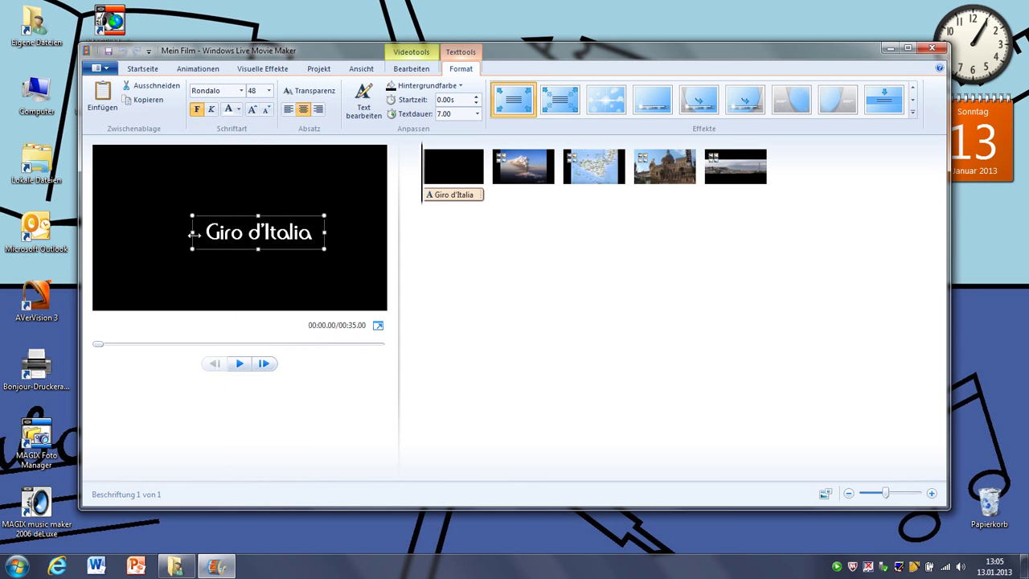
{"action": "left_click_drag", "start_coordinate": [191, 232], "coordinate": [155, 233]}
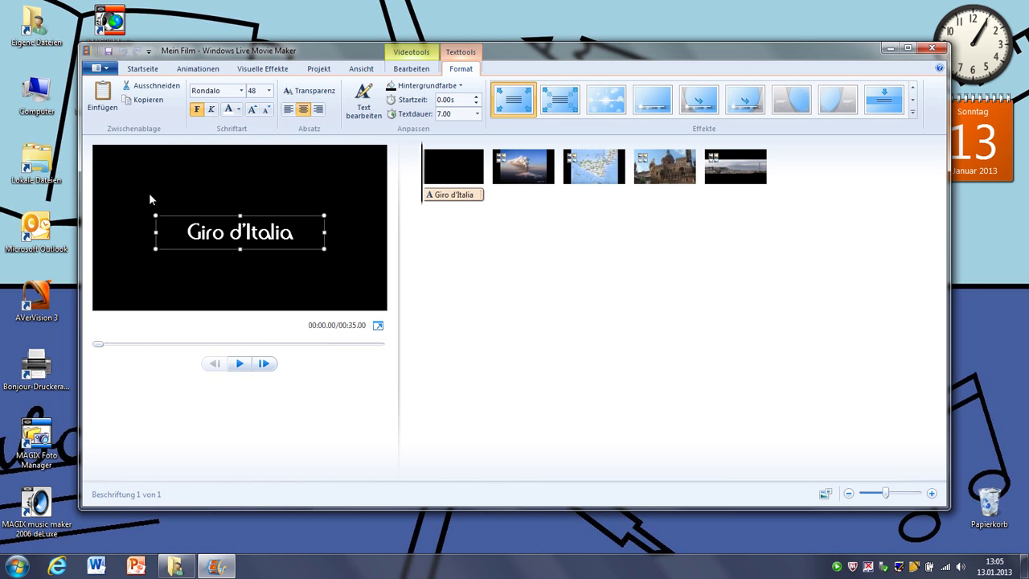
{"action": "left_click", "coordinate": [464, 238]}
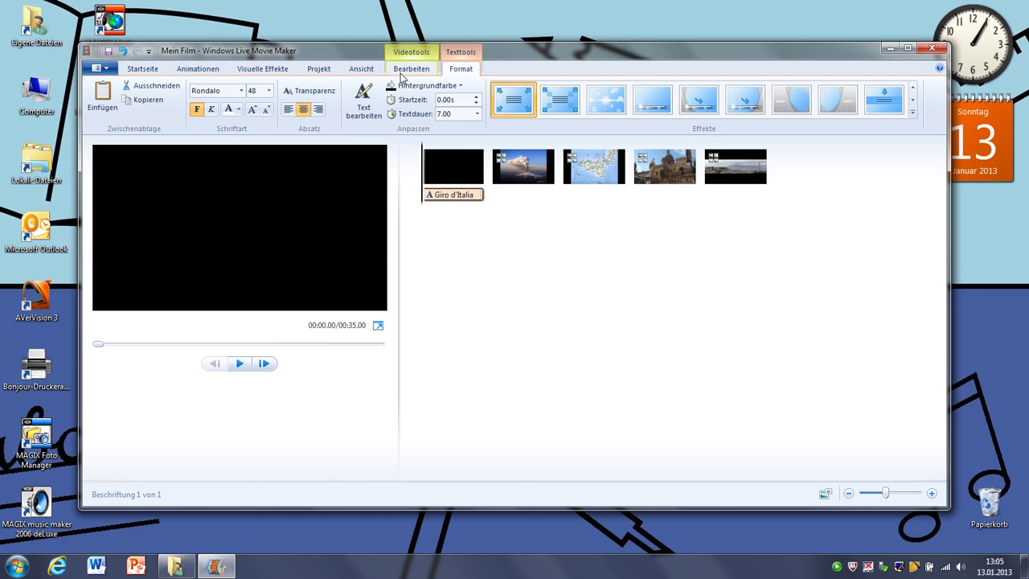
Add closing credits with the heading "Sprechrollen" and replace the name placeholder with the speakers' first names
{"action": "left_click", "coordinate": [149, 71]}
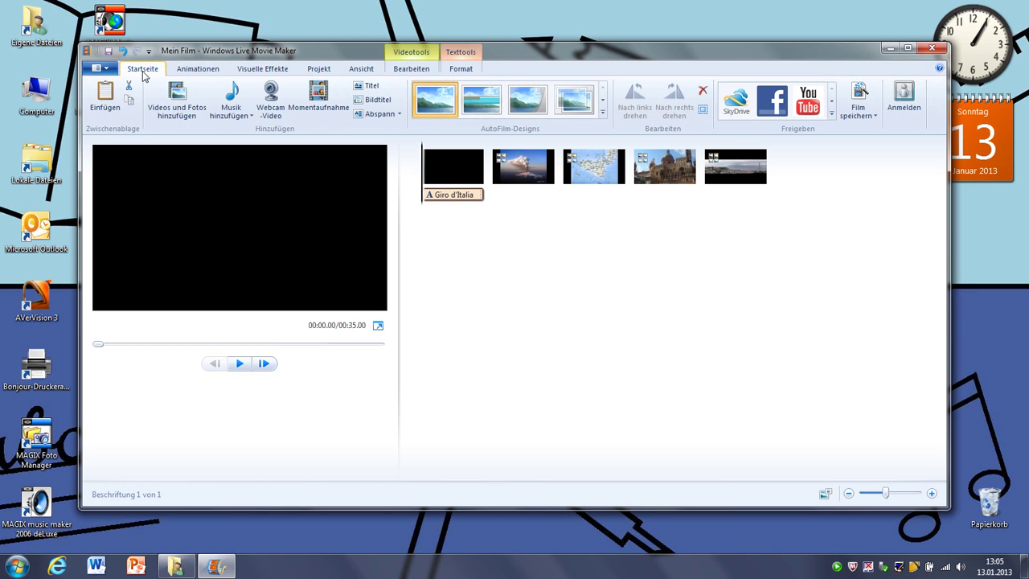
{"action": "left_click", "coordinate": [378, 114]}
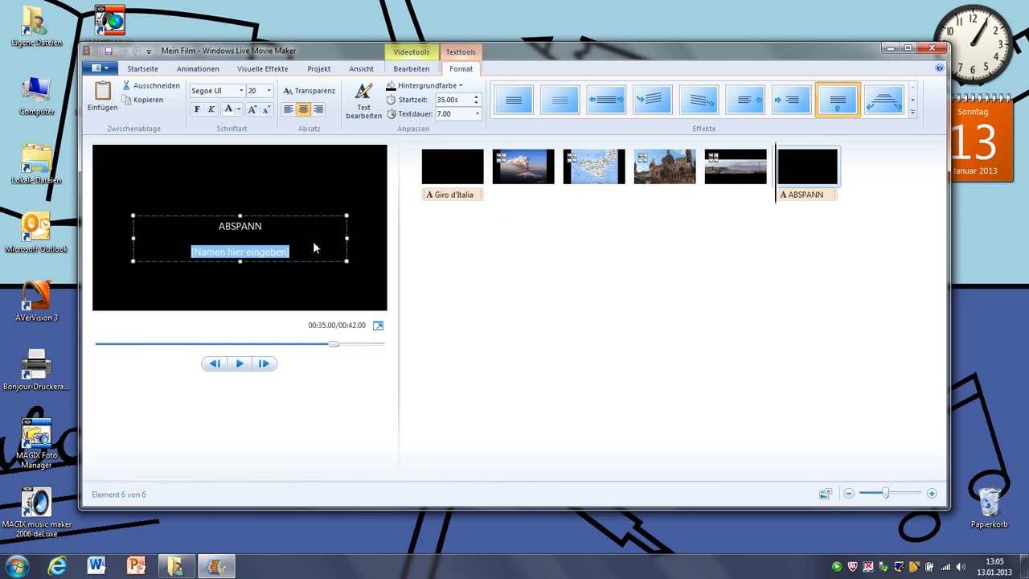
{"action": "double_click", "coordinate": [249, 227]}
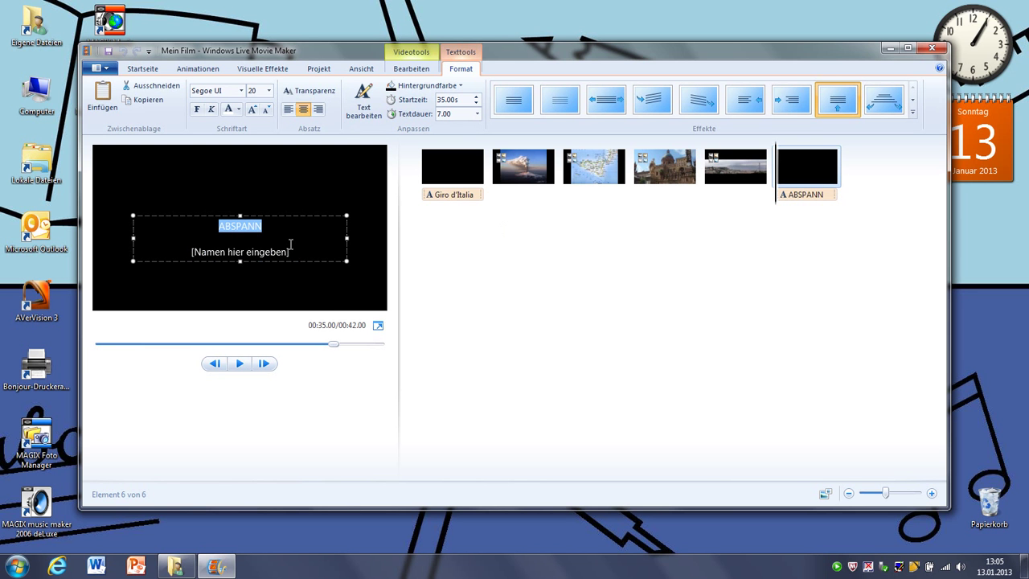
{"action": "type", "text": "Sp"}
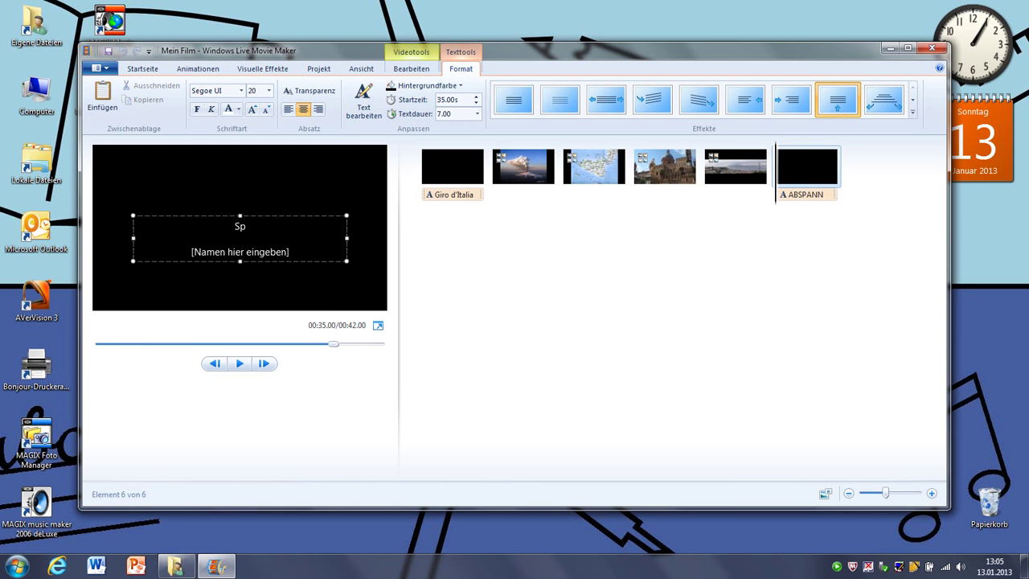
{"action": "type", "text": "rechrollen"}
{"action": "left_click_drag", "start_coordinate": [289, 252], "coordinate": [206, 286]}
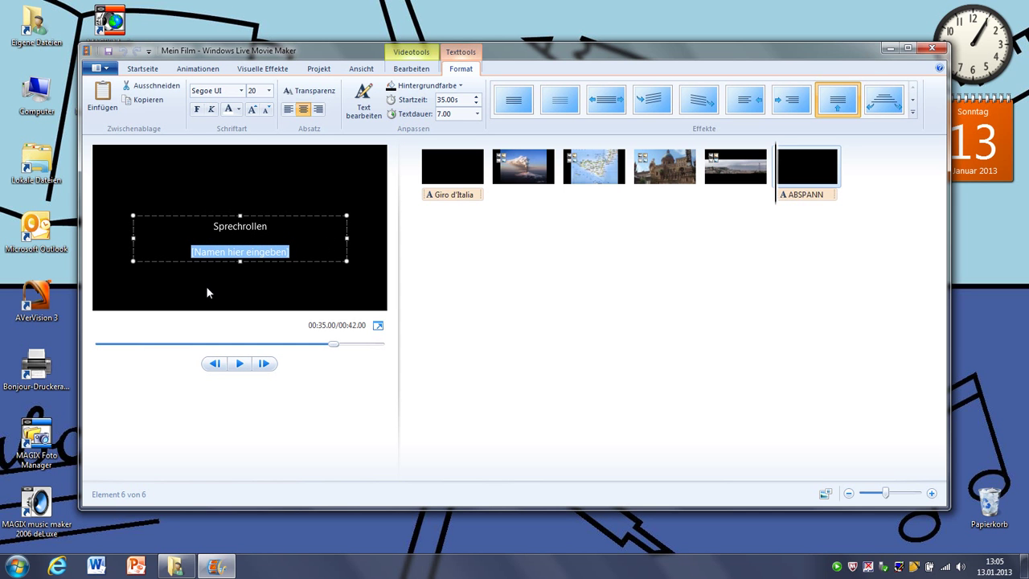
{"action": "type", "text": "Hans"}
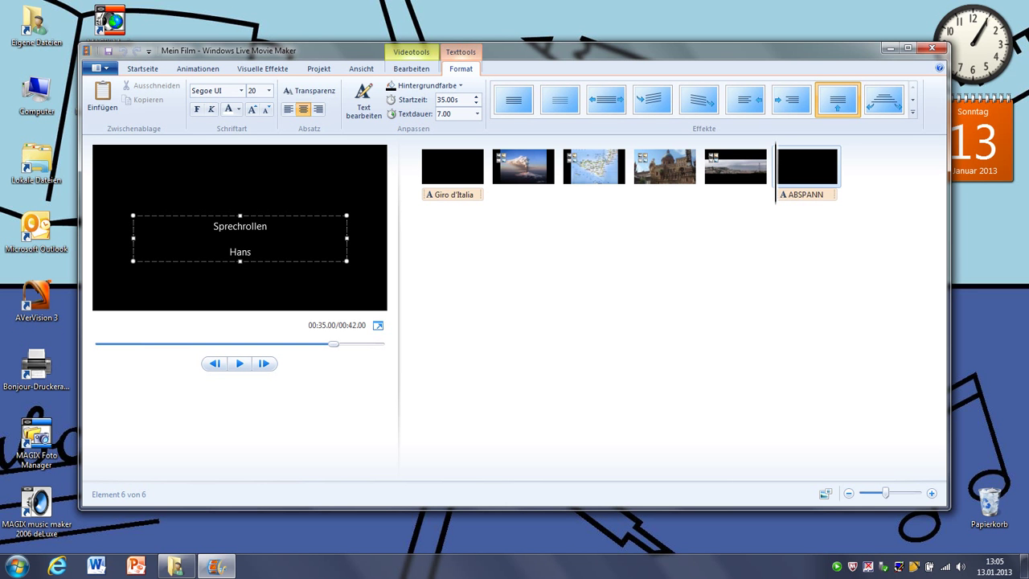
{"action": "type", "text": ", Kurt, Imelda..."}
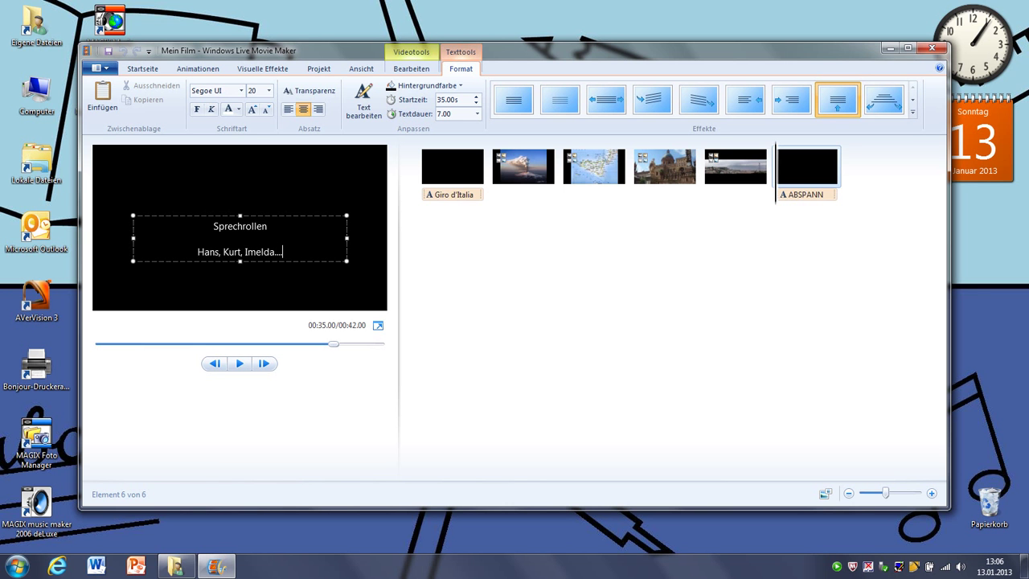
{"action": "left_click", "coordinate": [363, 395]}
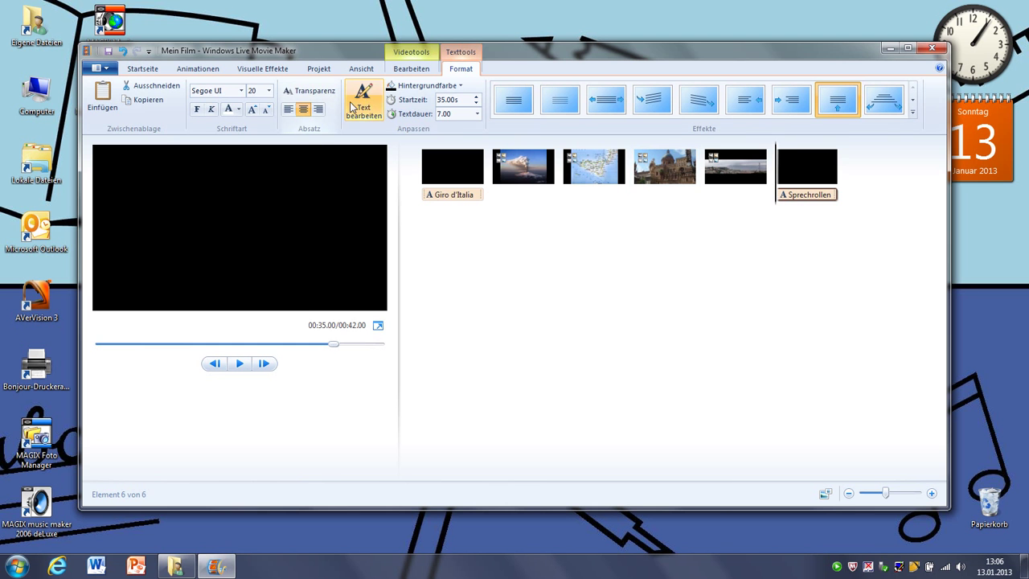
Start adding music to the film and browse to Klassen (K:) > Klasse_Feru > Dateien > 1 Giro D'Italia Tondateien
{"action": "left_click", "coordinate": [150, 70]}
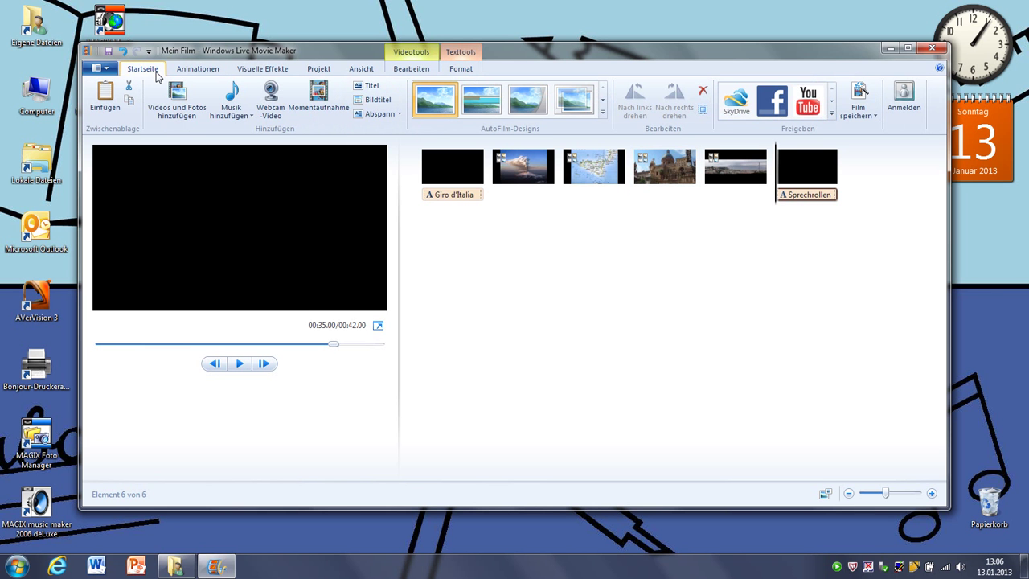
{"action": "left_click", "coordinate": [239, 116]}
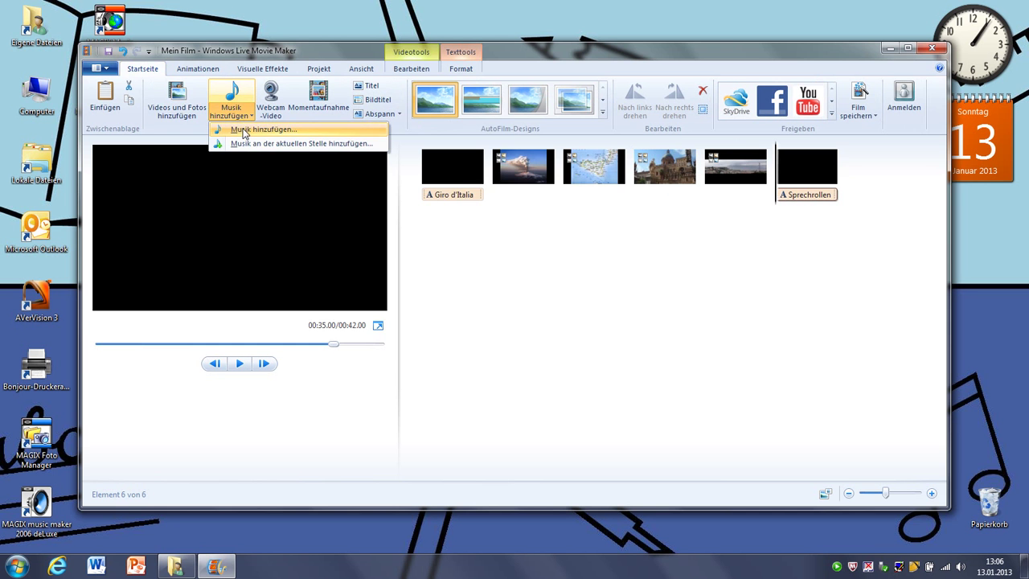
{"action": "left_click", "coordinate": [244, 131]}
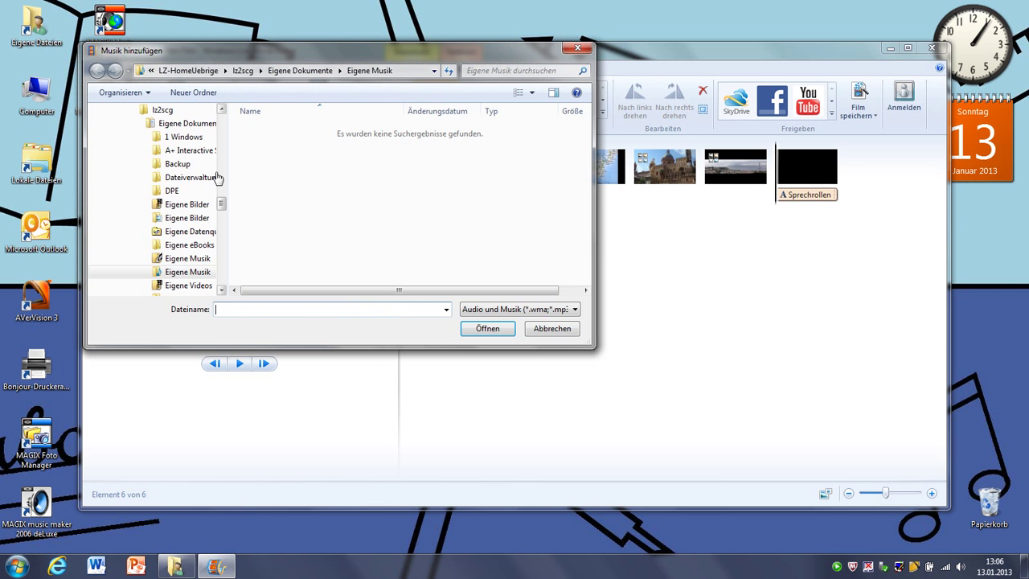
{"action": "left_click", "coordinate": [140, 123]}
{"action": "left_click", "coordinate": [135, 109]}
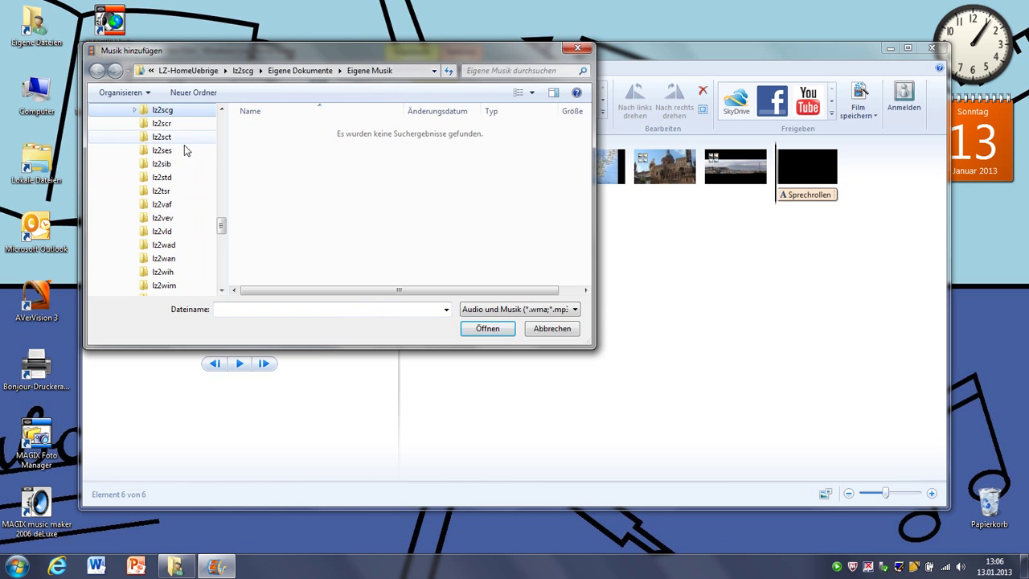
{"action": "left_click_drag", "start_coordinate": [222, 229], "coordinate": [223, 136]}
{"action": "left_click", "coordinate": [153, 203]}
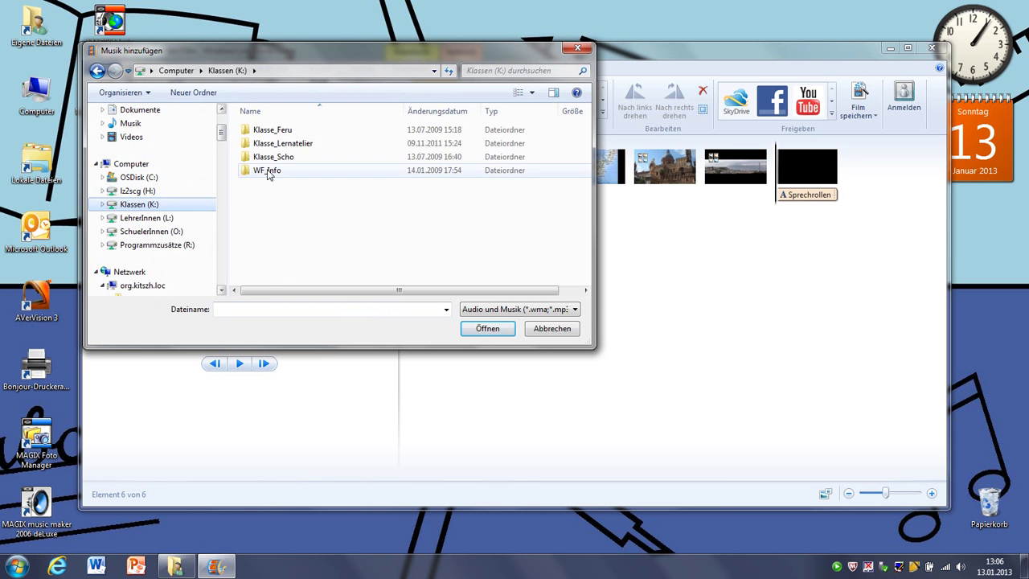
{"action": "double_click", "coordinate": [278, 131]}
{"action": "double_click", "coordinate": [257, 143]}
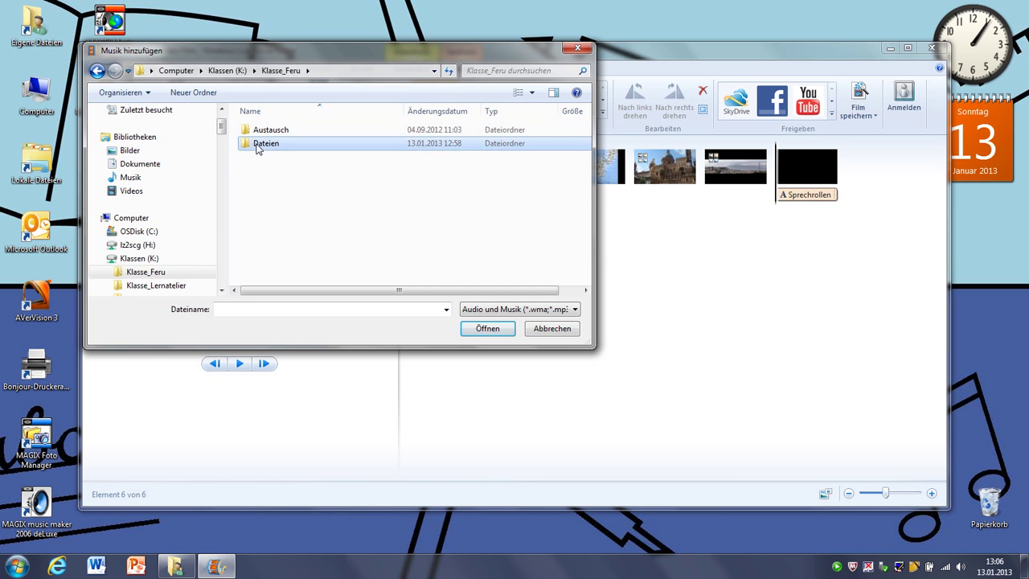
{"action": "double_click", "coordinate": [265, 130]}
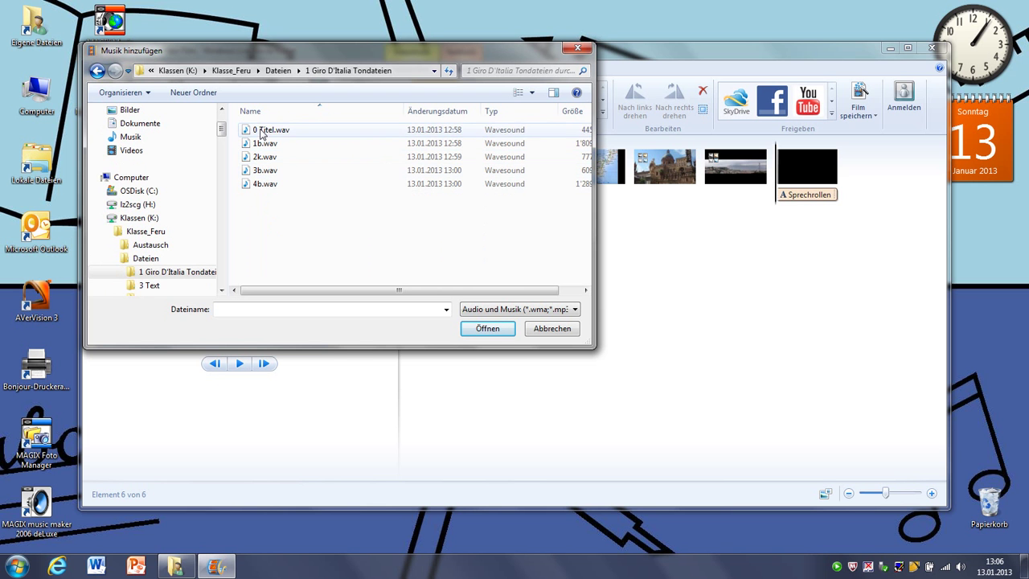
{"action": "left_click", "coordinate": [264, 132]}
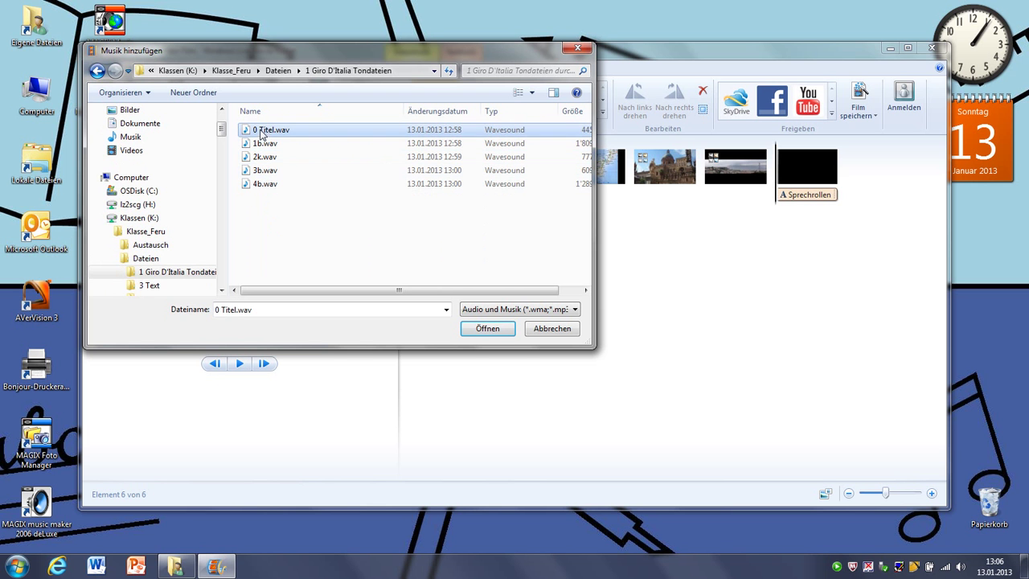
{"action": "left_click", "coordinate": [262, 185], "text": "shift"}
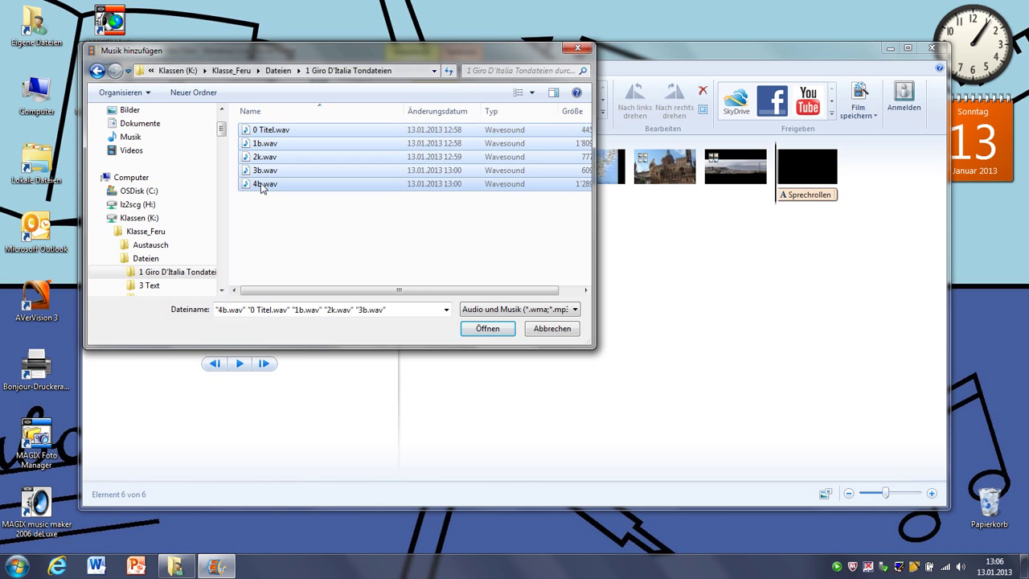
{"action": "left_click", "coordinate": [278, 207]}
Add the five sound files 0 Titel.wav, 1b.wav, 2k.wav, 3b.wav and 4b.wav to the film
{"action": "left_click", "coordinate": [264, 131]}
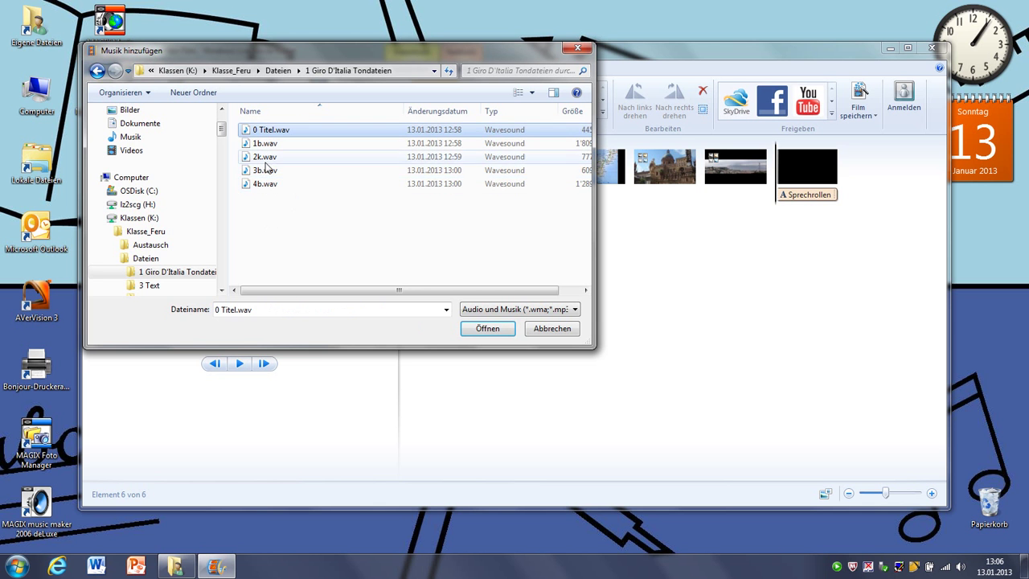
{"action": "left_click", "coordinate": [263, 185], "text": "shift"}
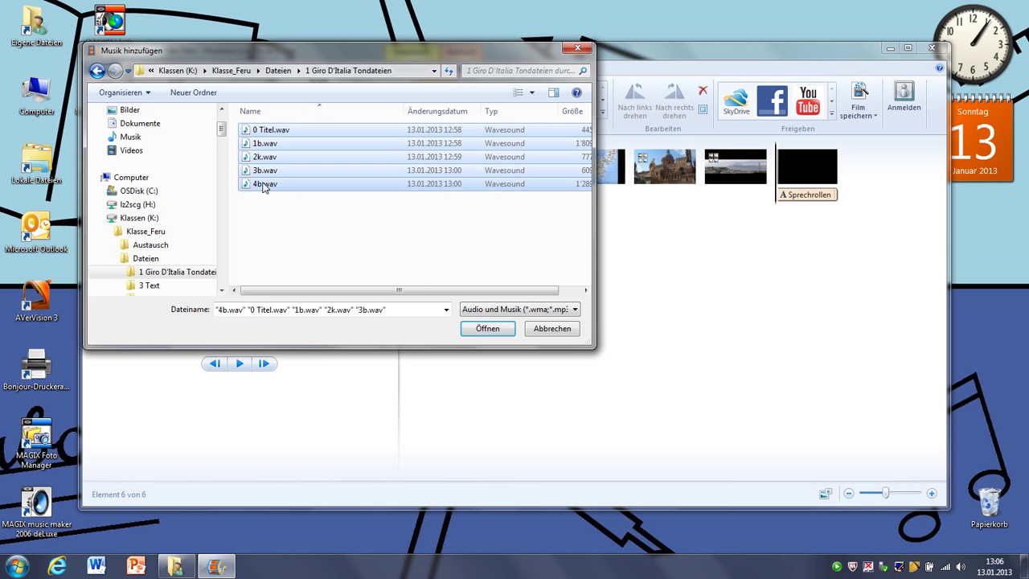
{"action": "left_click", "coordinate": [493, 329]}
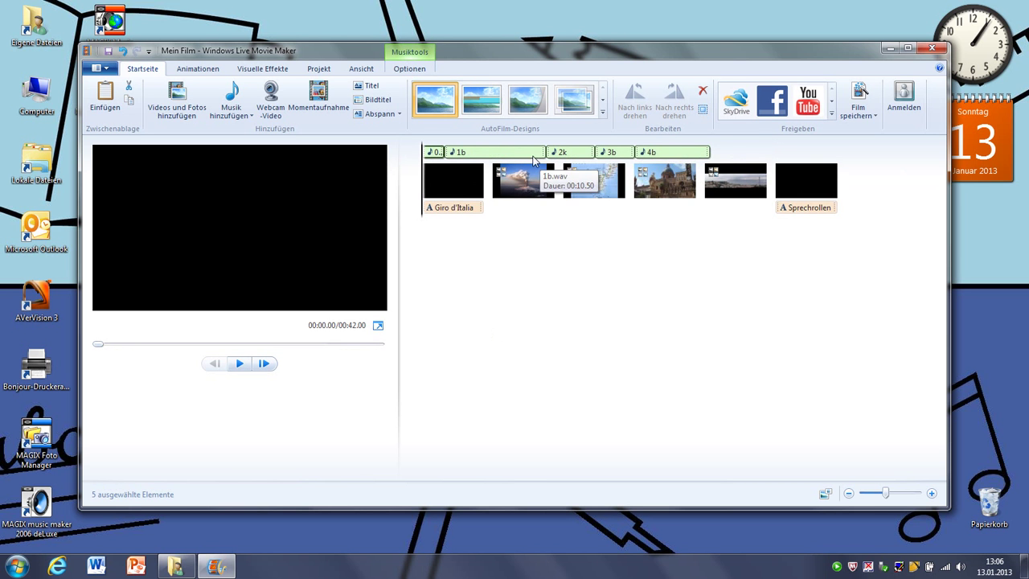
{"action": "right_click", "coordinate": [487, 158]}
{"action": "key", "text": "Escape"}
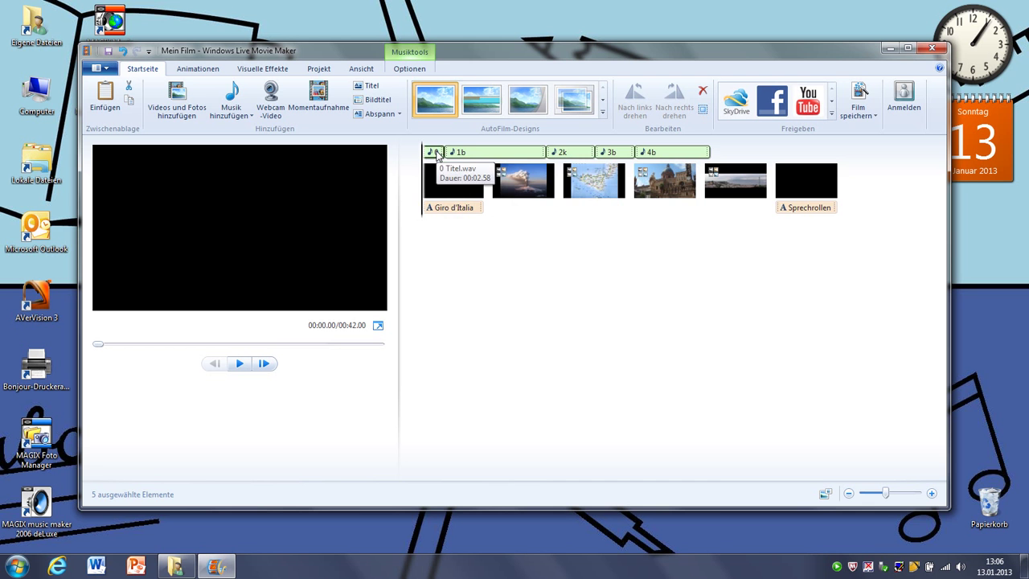
Spread the sound clips along the timeline, moving 4b to the credits, 3b to the cathedral photo and 2k to the map photo
{"action": "left_click", "coordinate": [460, 177]}
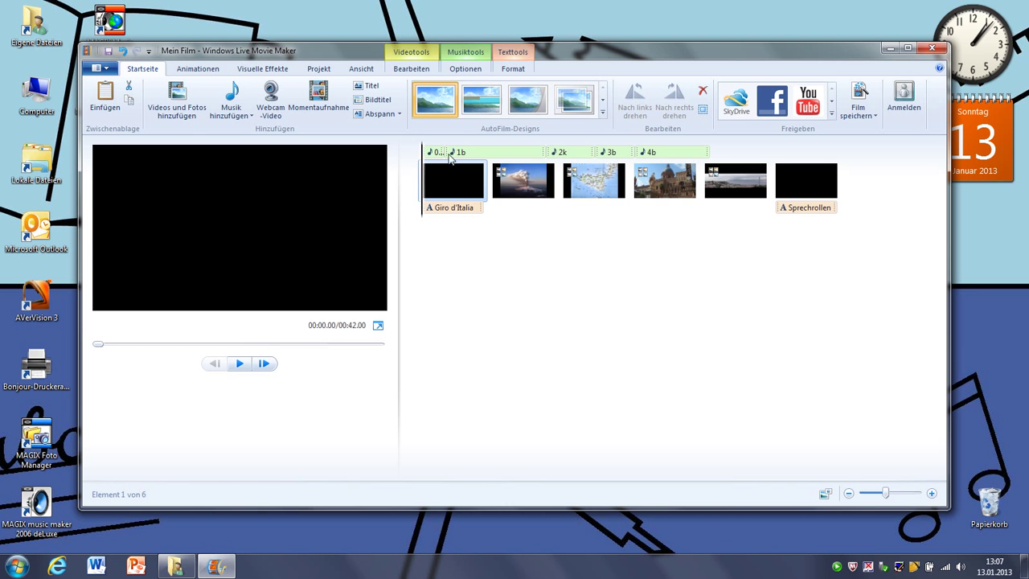
{"action": "left_click", "coordinate": [474, 156]}
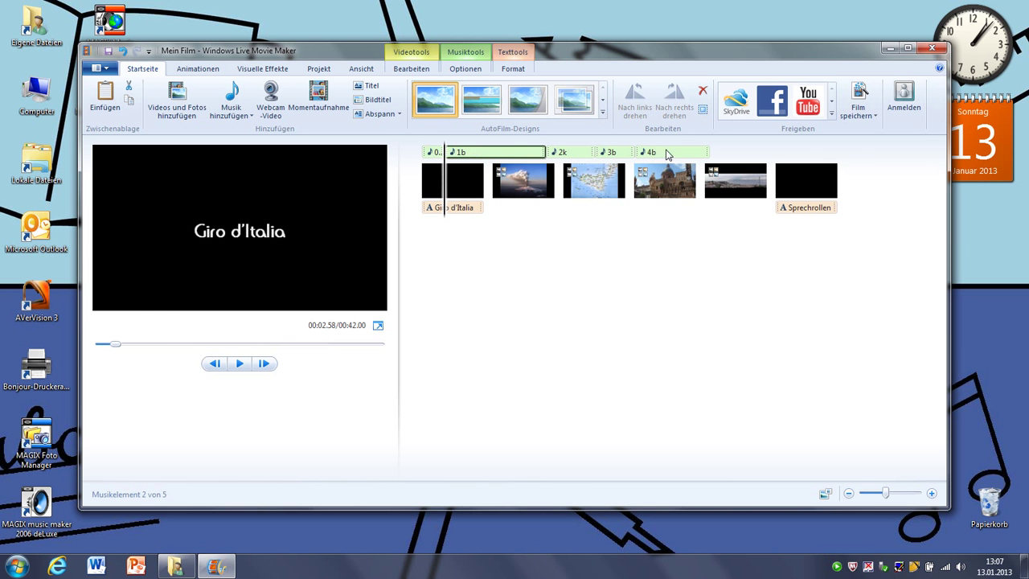
{"action": "left_click_drag", "start_coordinate": [668, 155], "coordinate": [778, 158]}
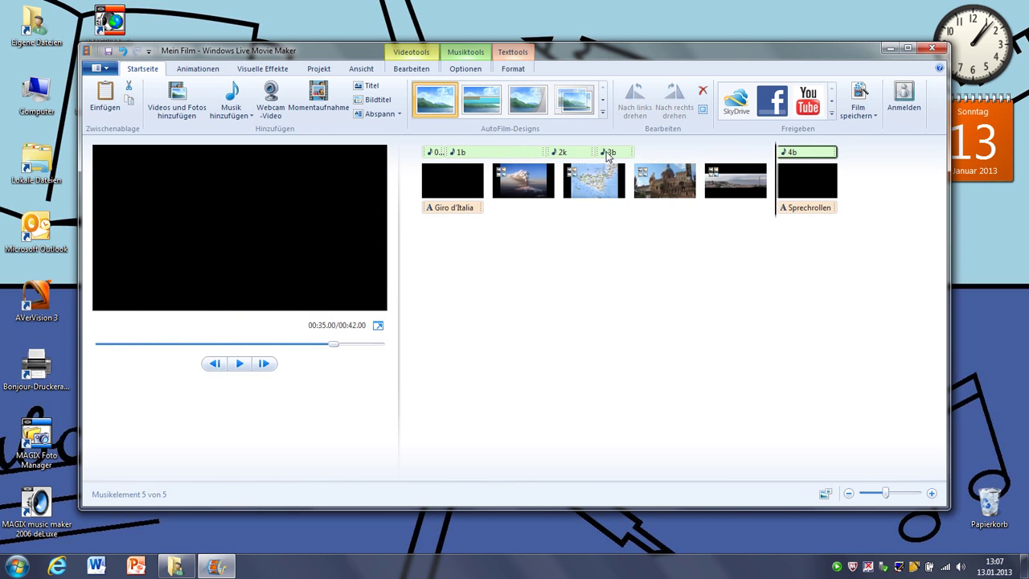
{"action": "left_click_drag", "start_coordinate": [608, 155], "coordinate": [580, 158]}
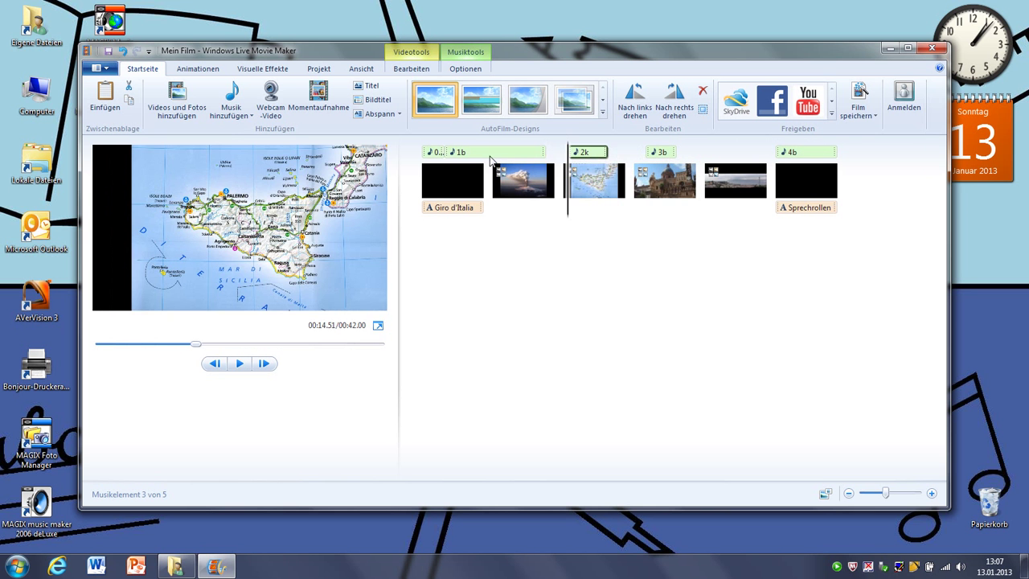
{"action": "left_click_drag", "start_coordinate": [654, 153], "coordinate": [671, 155]}
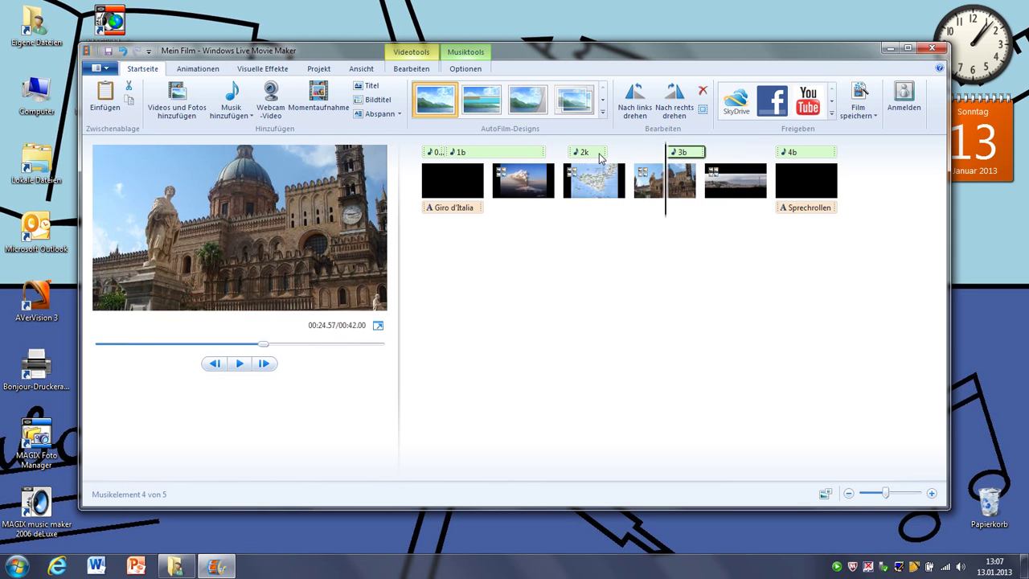
{"action": "left_click_drag", "start_coordinate": [600, 158], "coordinate": [635, 158]}
Move sound clip 1b to the start of the volcano photo and 4b back to the coastal panorama photo
{"action": "left_click", "coordinate": [465, 154]}
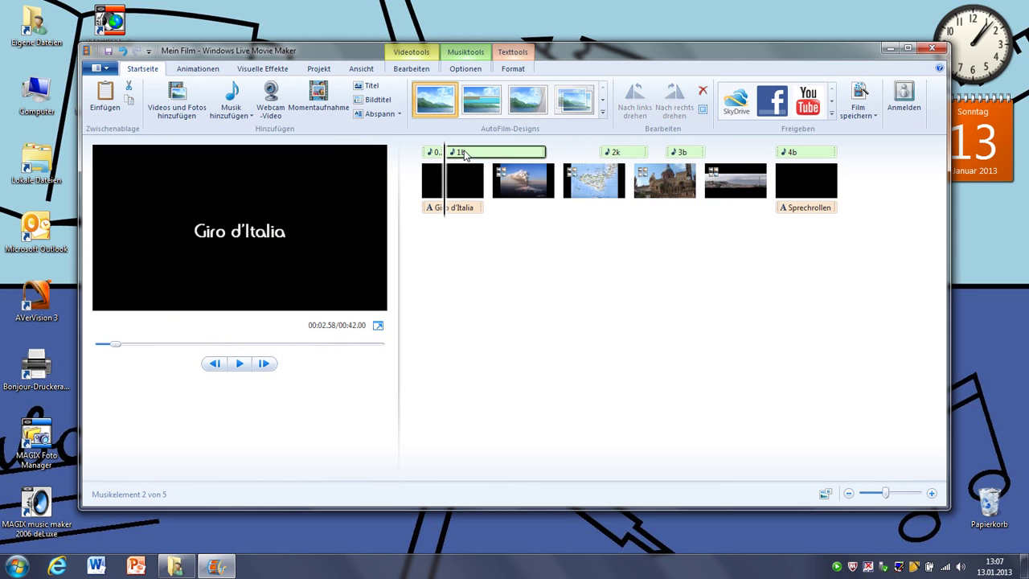
{"action": "left_click_drag", "start_coordinate": [465, 155], "coordinate": [486, 158]}
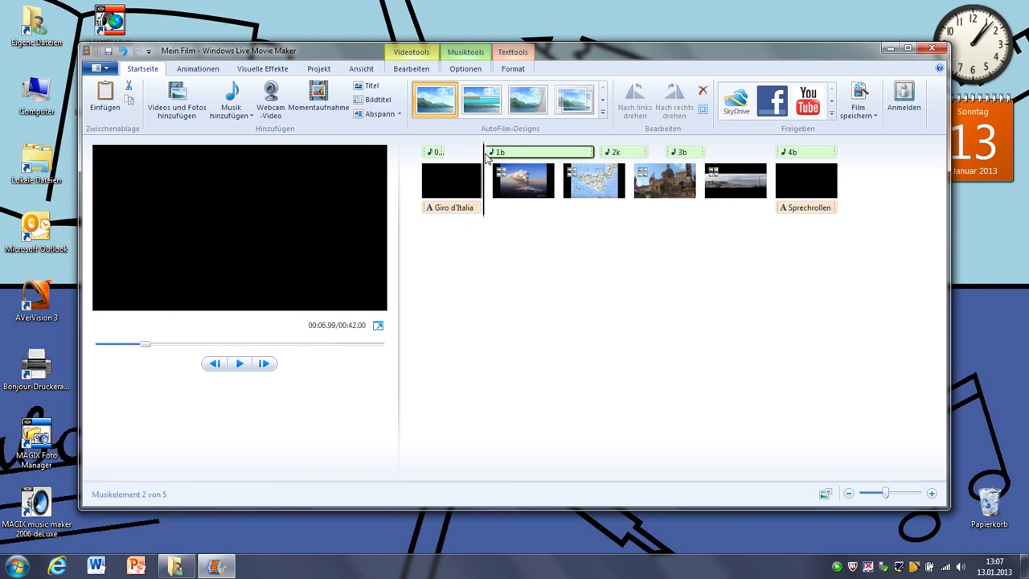
{"action": "left_click_drag", "start_coordinate": [800, 155], "coordinate": [725, 156]}
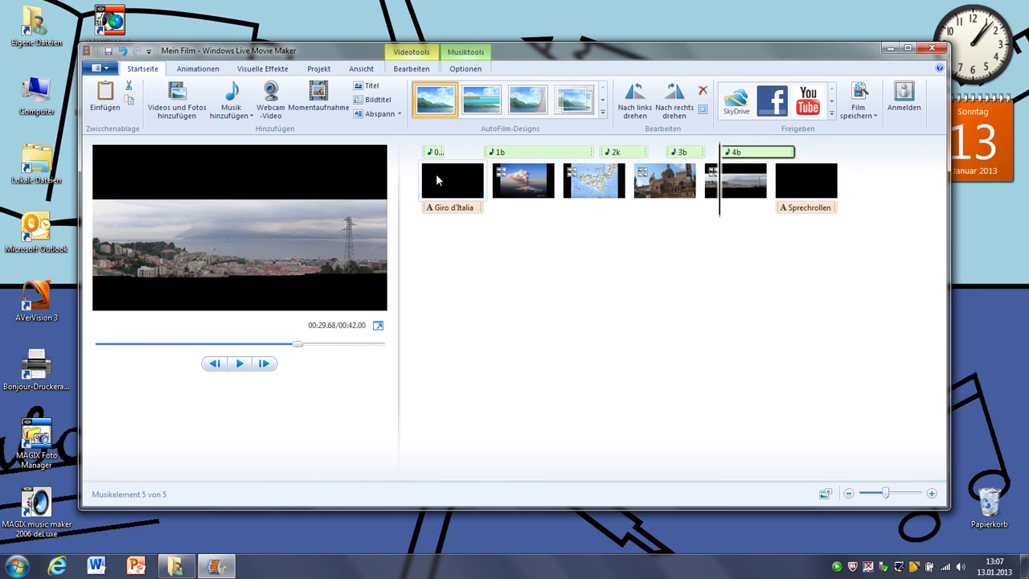
Open the duration setting for the volcano photo and play the film from the title clip
{"action": "left_click_drag", "start_coordinate": [303, 345], "coordinate": [69, 362]}
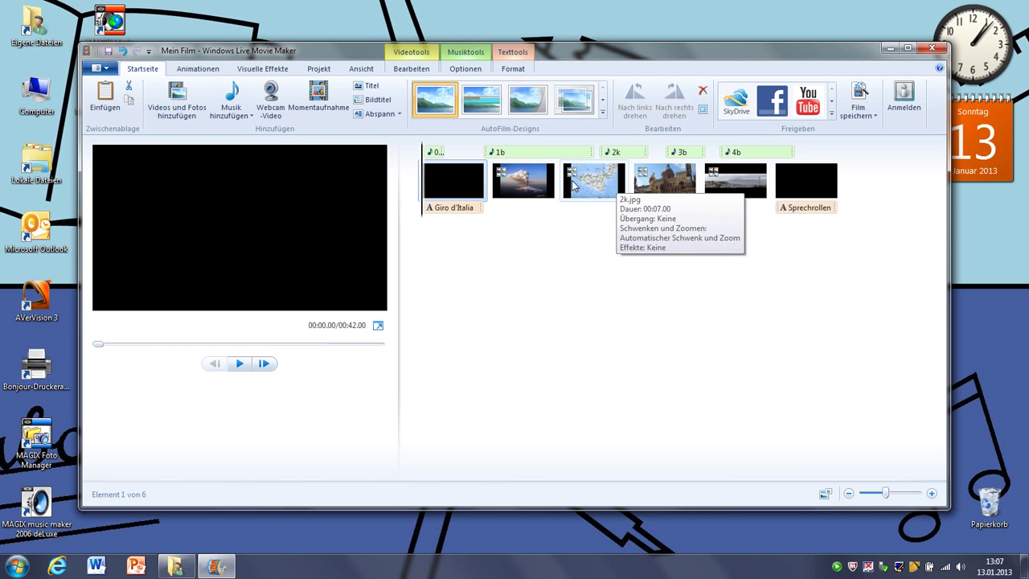
{"action": "left_click", "coordinate": [523, 186]}
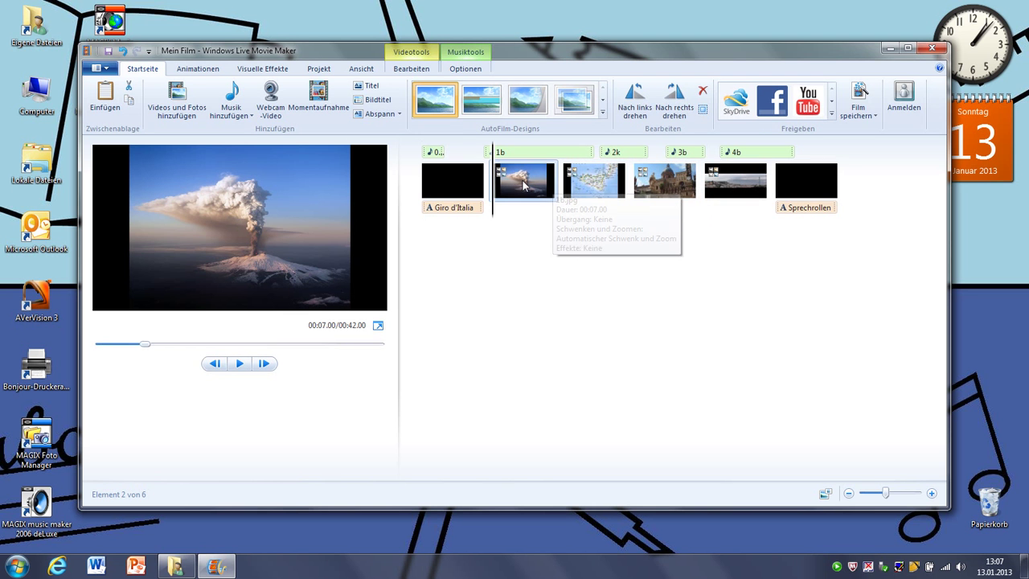
{"action": "left_click", "coordinate": [203, 71]}
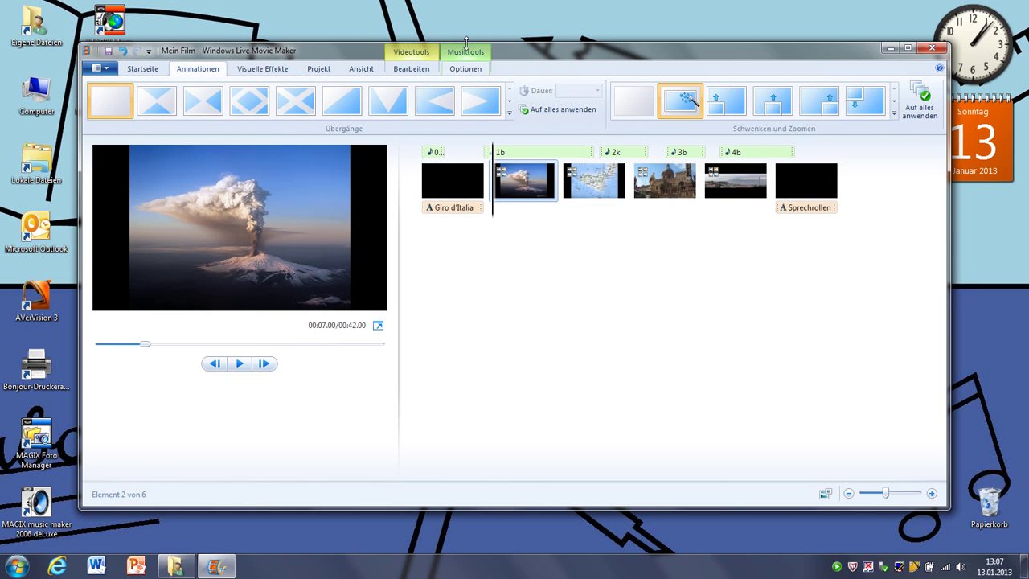
{"action": "left_click", "coordinate": [407, 73]}
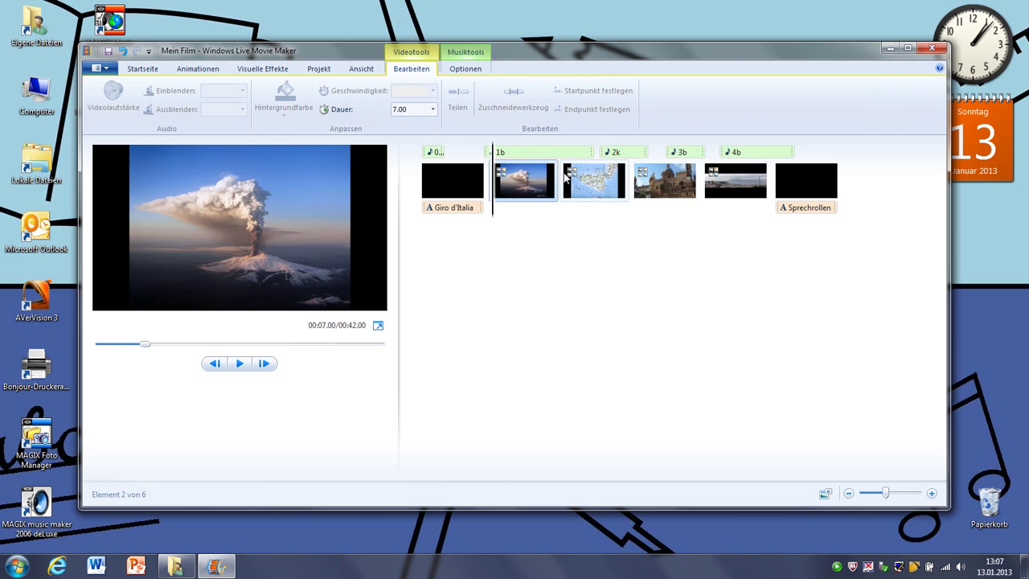
{"action": "left_click", "coordinate": [454, 172]}
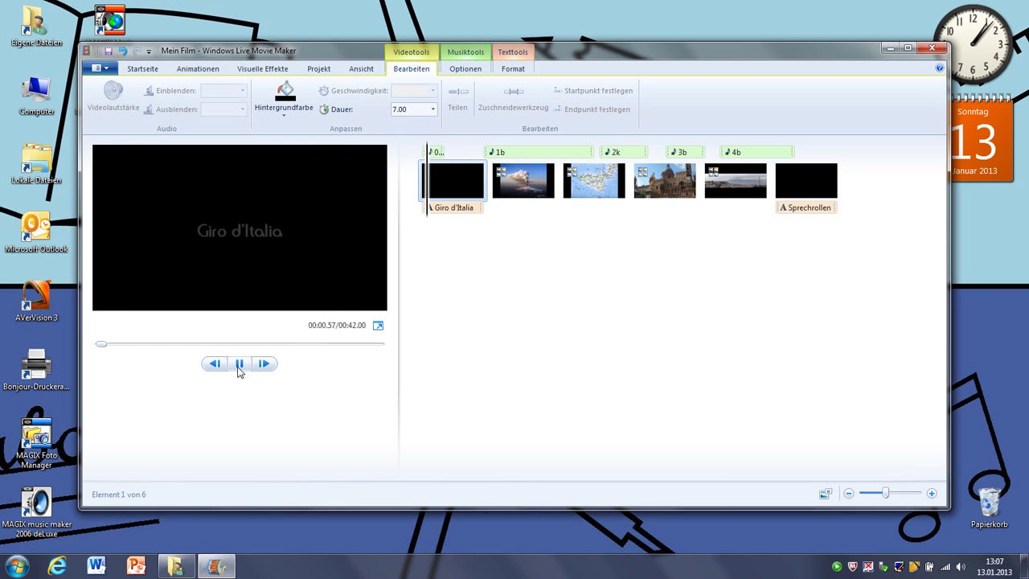